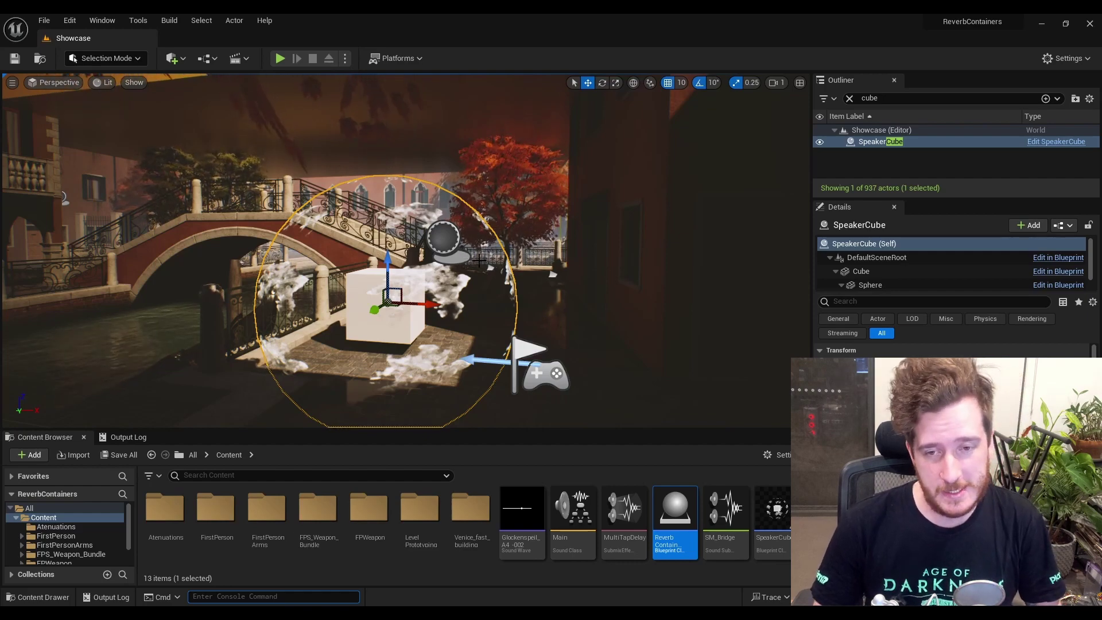
Try moving the SpeakerCube out over the canal beside the bridge and undo the move.
right_drag(483, 265, 413, 252)
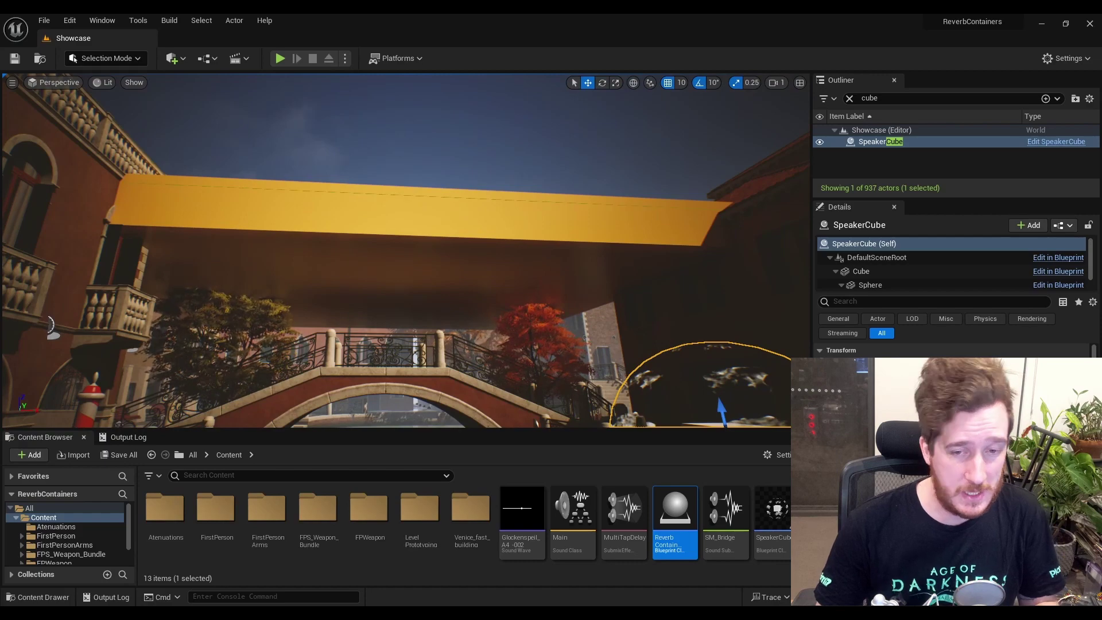
right_drag(413, 252, 469, 282)
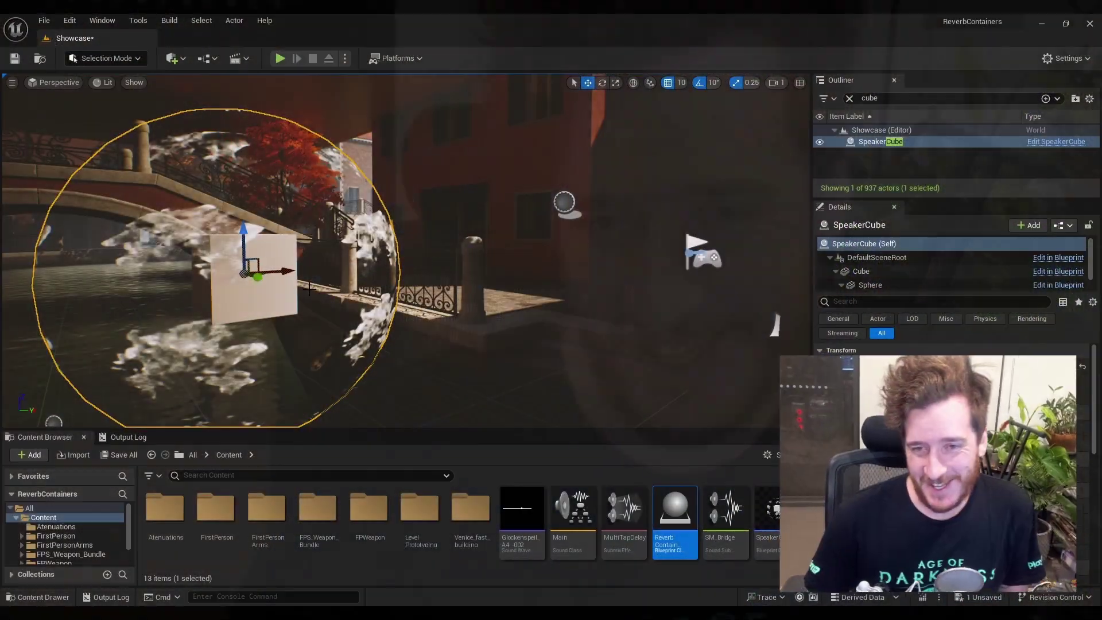
drag(262, 280, 156, 256)
key(w)
right_drag(156, 256, 298, 248)
key(s)
key(ctrl+z)
key(w)
key(s)
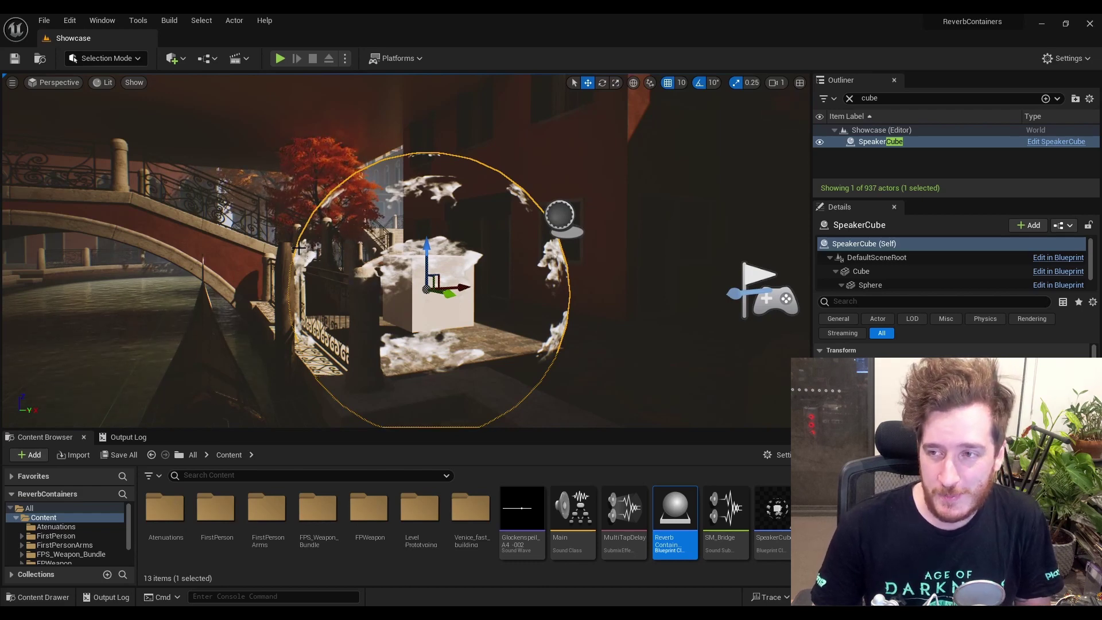
Clear the actor search in the Outliner and select the AudioVolume to view its audio volume settings.
right_drag(313, 188, 267, 164)
key(s)
key(w)
key(d)
key(w)
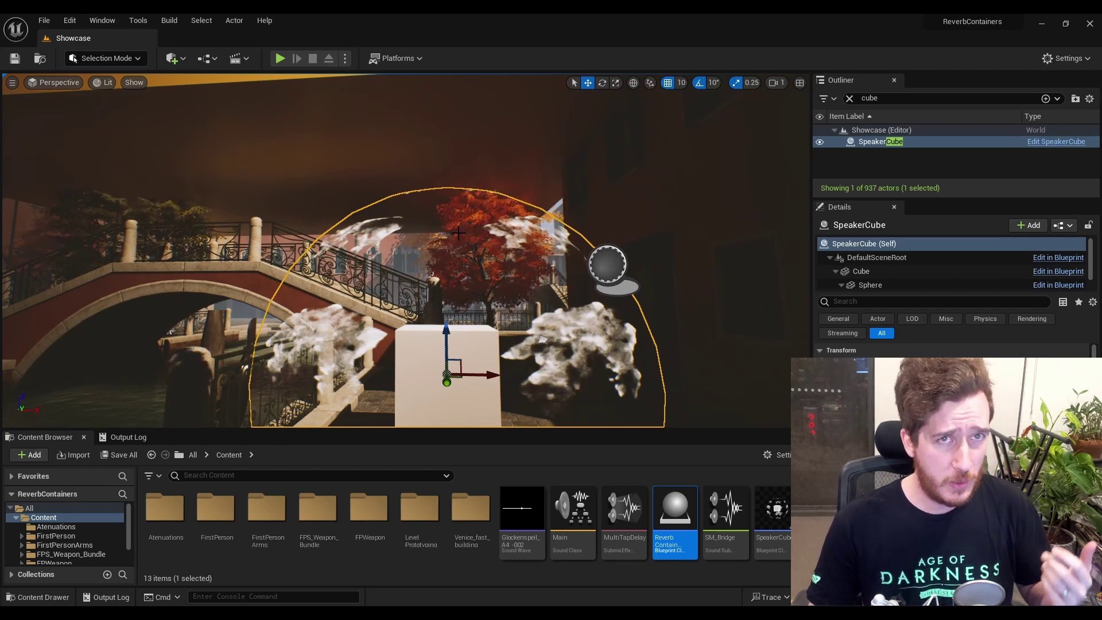
click(849, 98)
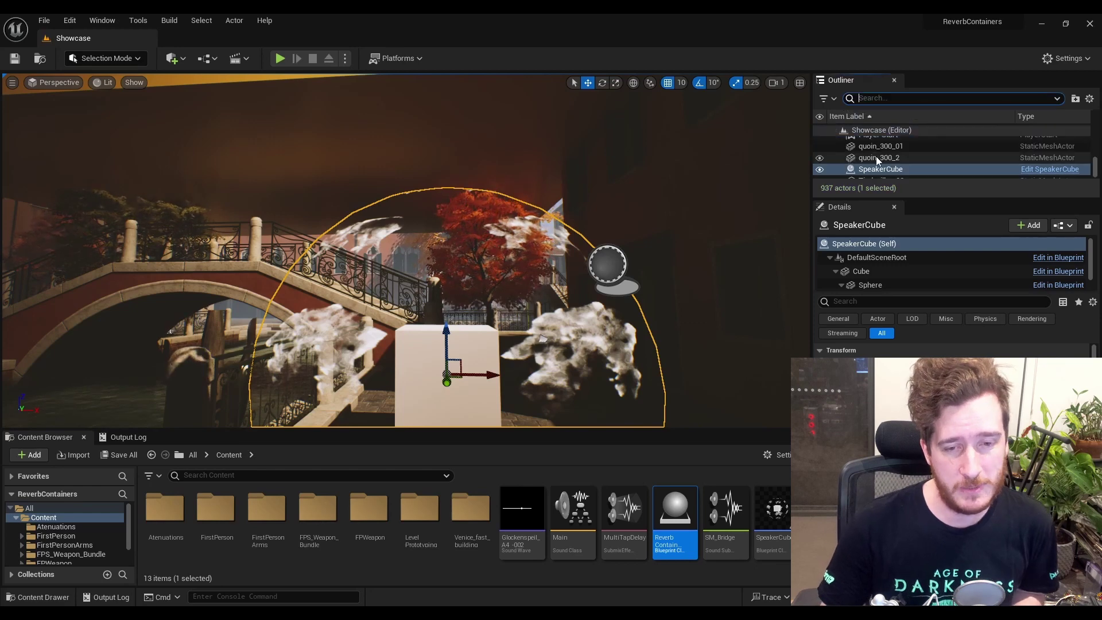
click(597, 186)
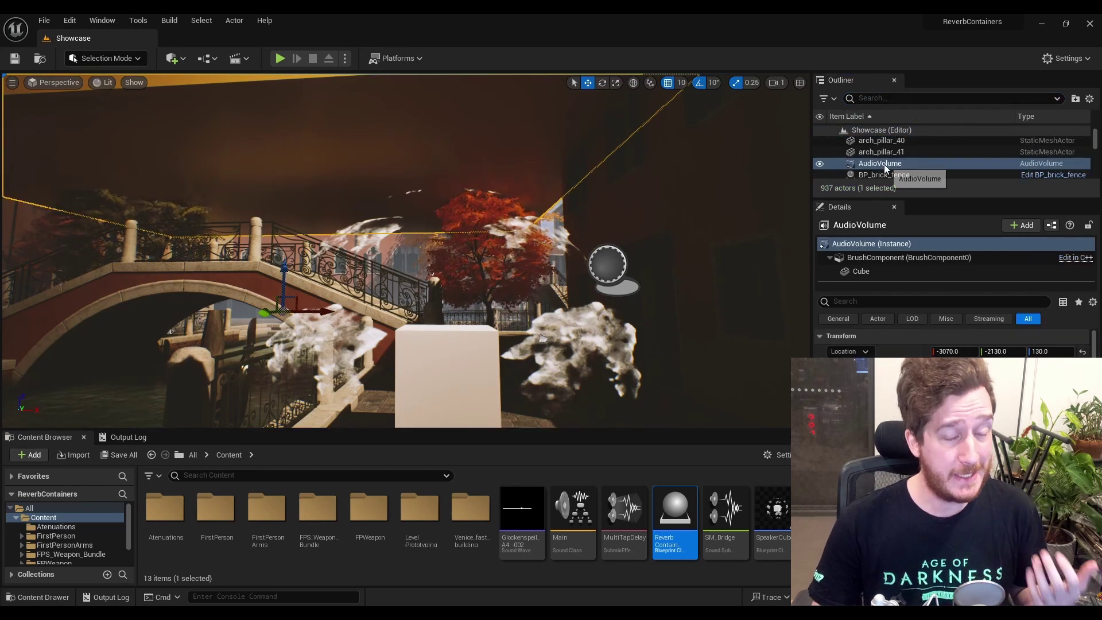
scroll(919, 338, down, 5)
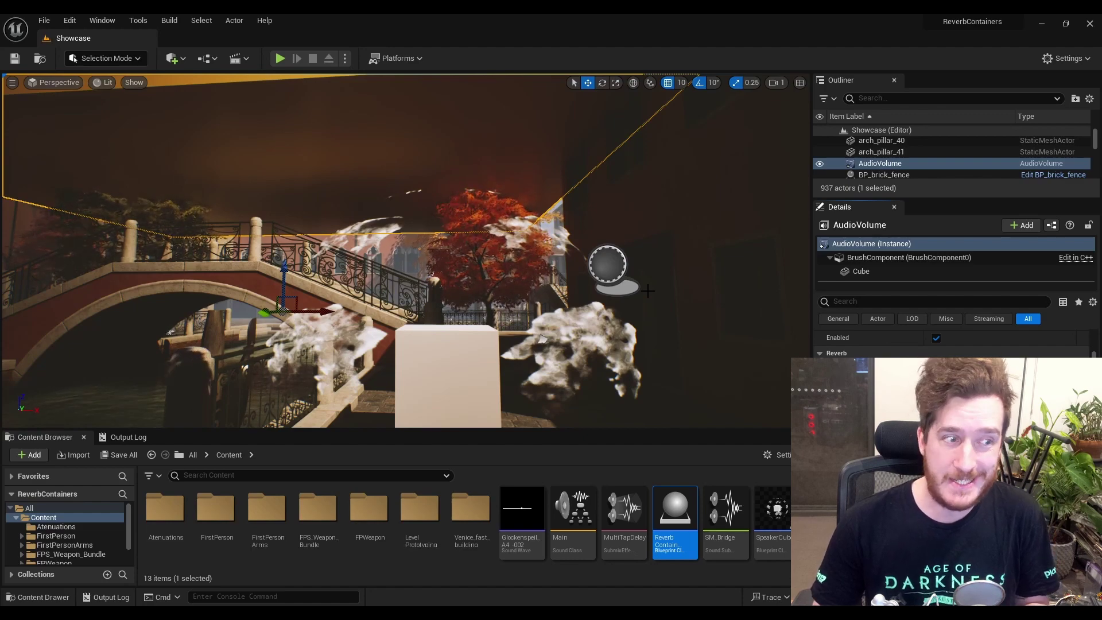
mouse_move(451, 273)
right_down()
mouse_move(414, 269)
mouse_move(487, 309)
mouse_move(450, 274)
right_up()
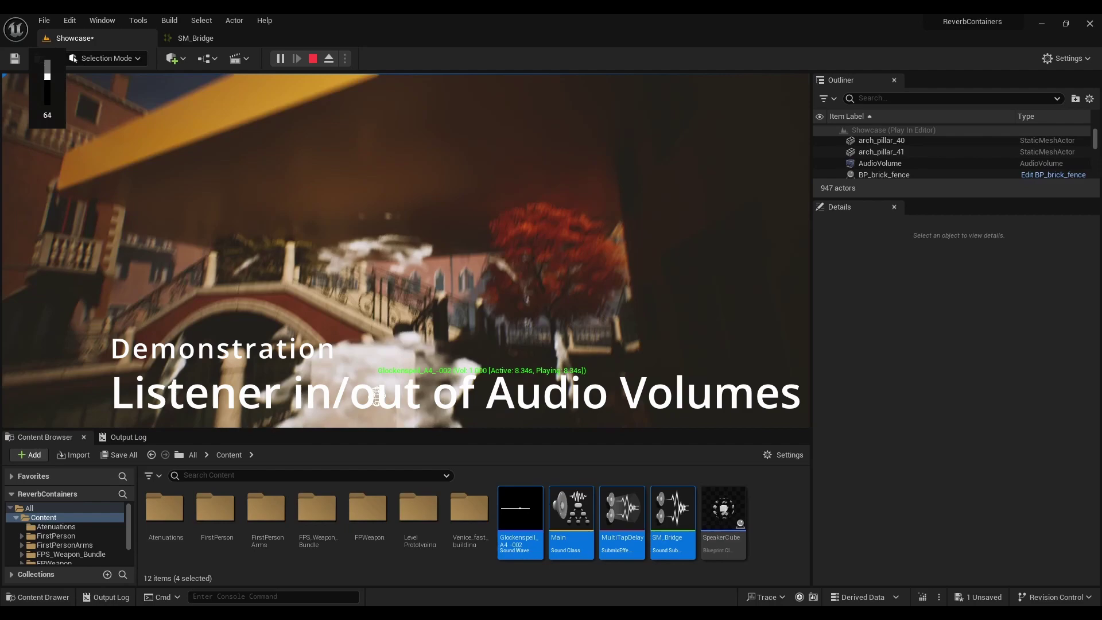
Playtest the level by picking up, carrying and dropping the SpeakerCube while listening inside and outside the AudioVolume.
key(w)
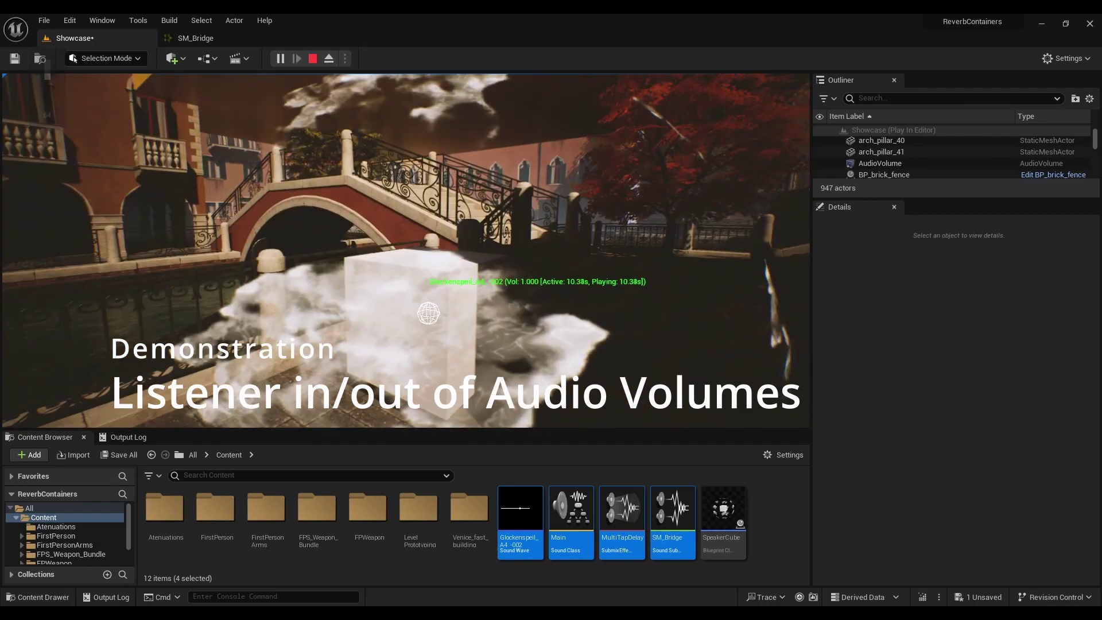
key(w)
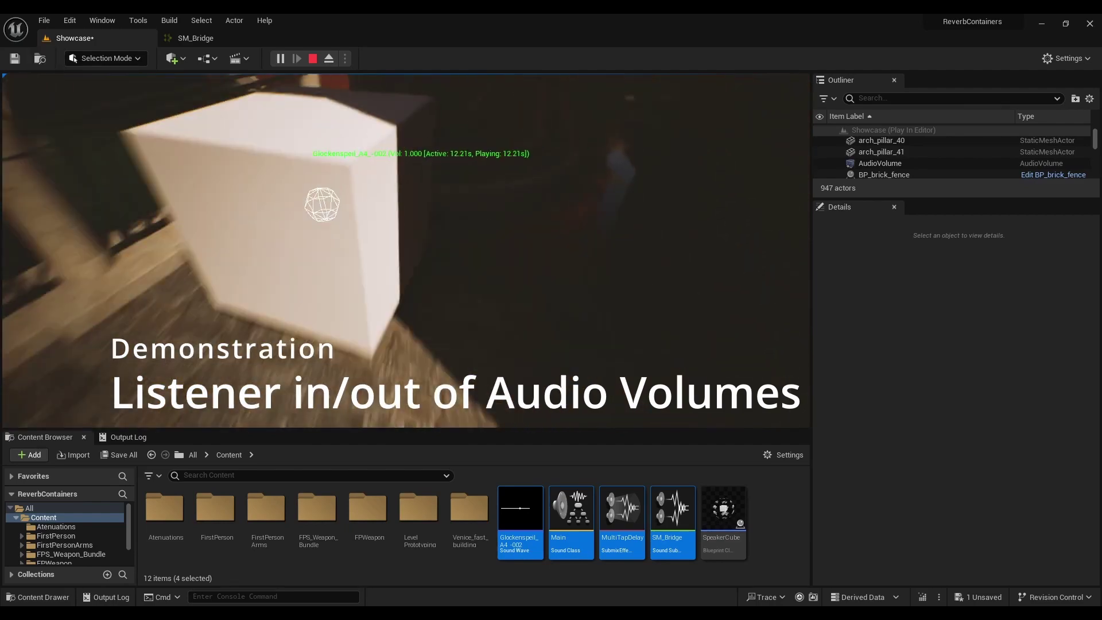
key(e)
key(w)
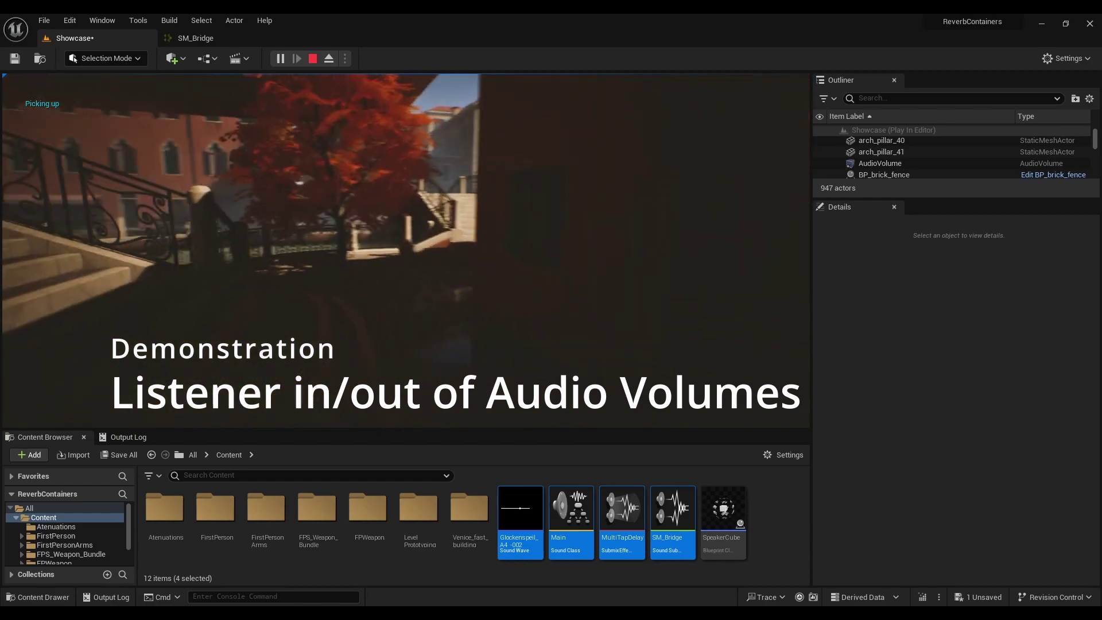
key(w)
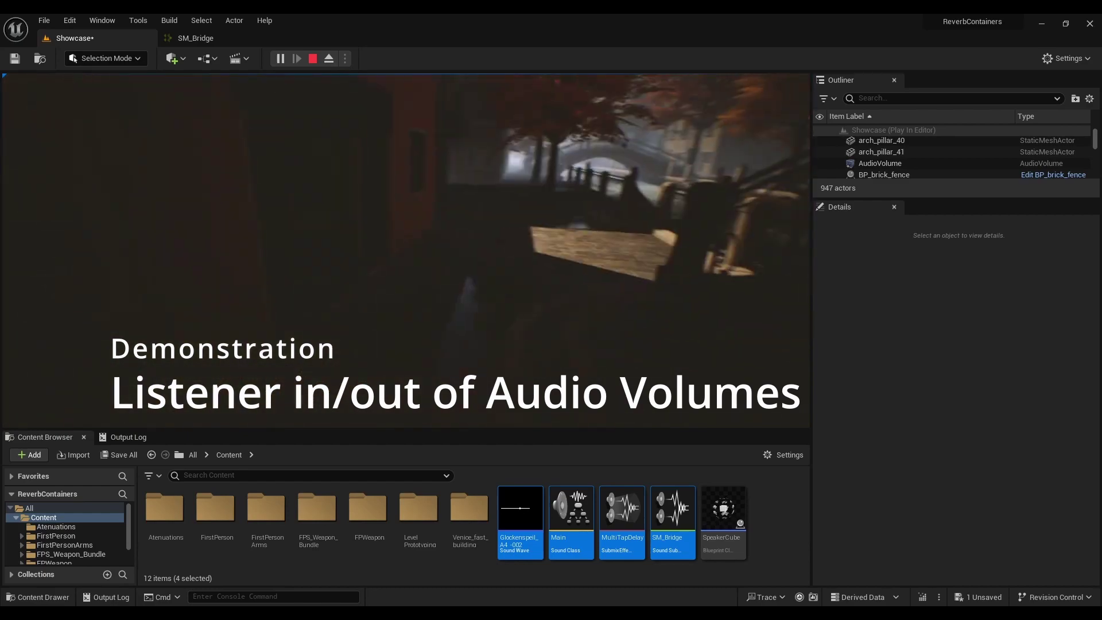
key(e)
key(s)
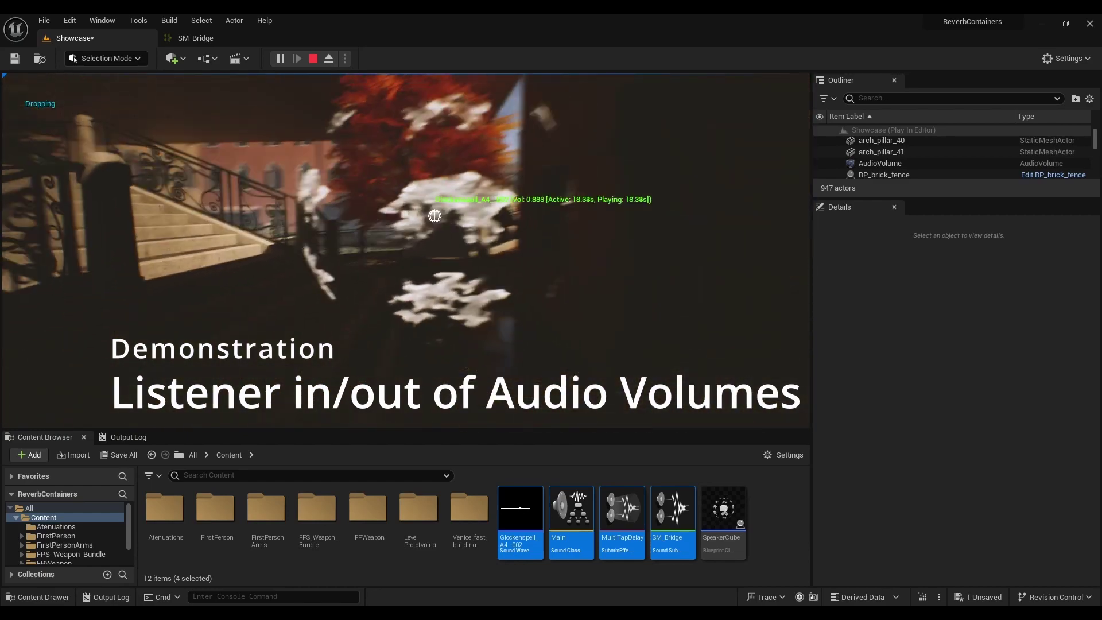
key(XF86AudioRaiseVolume)
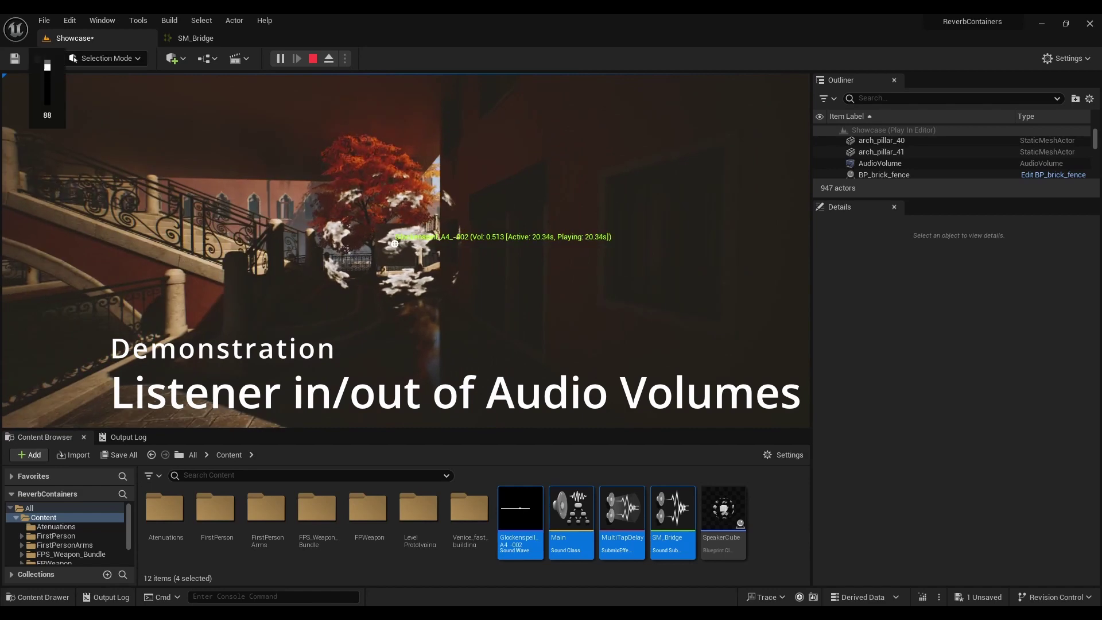
key(a)
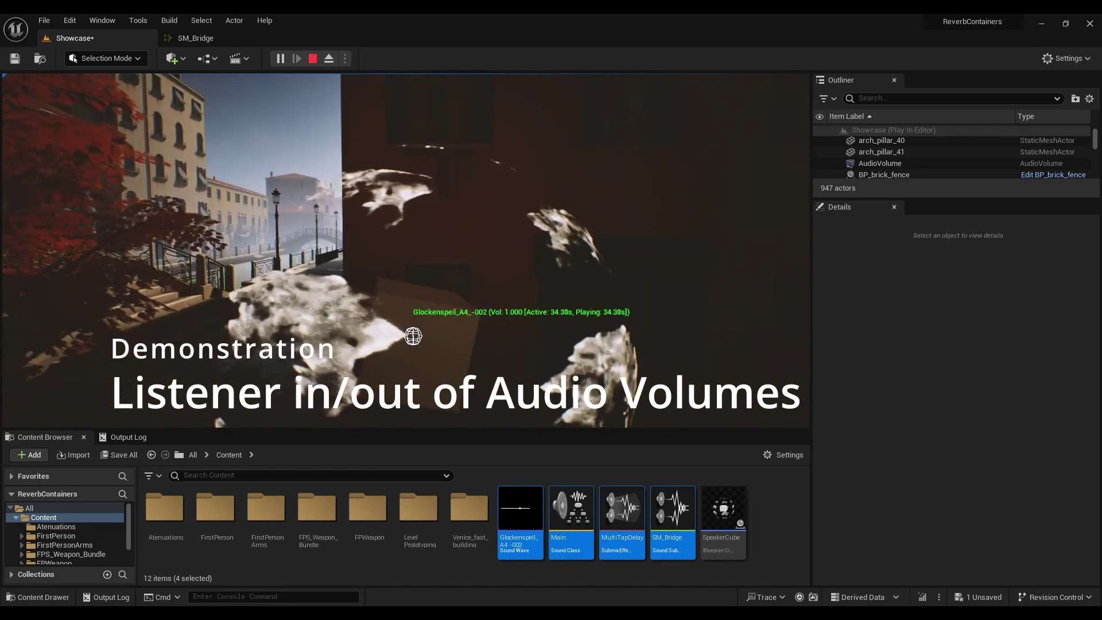
Select the SpeakerCube and move it along the canal edge to the foot of the bridge.
click(551, 309)
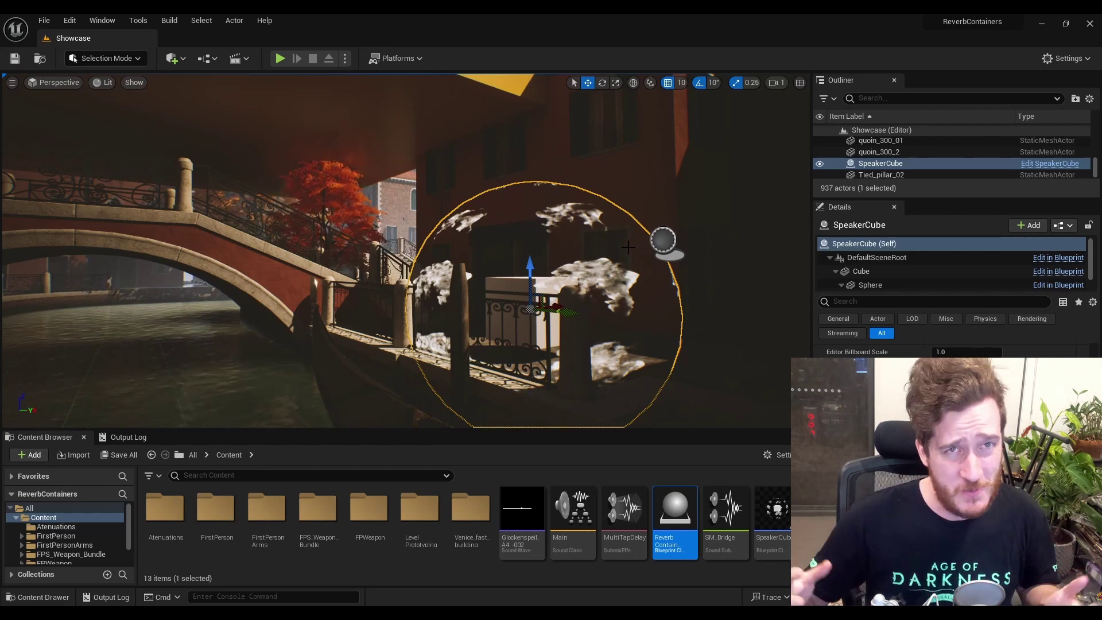
drag(564, 315, 405, 275)
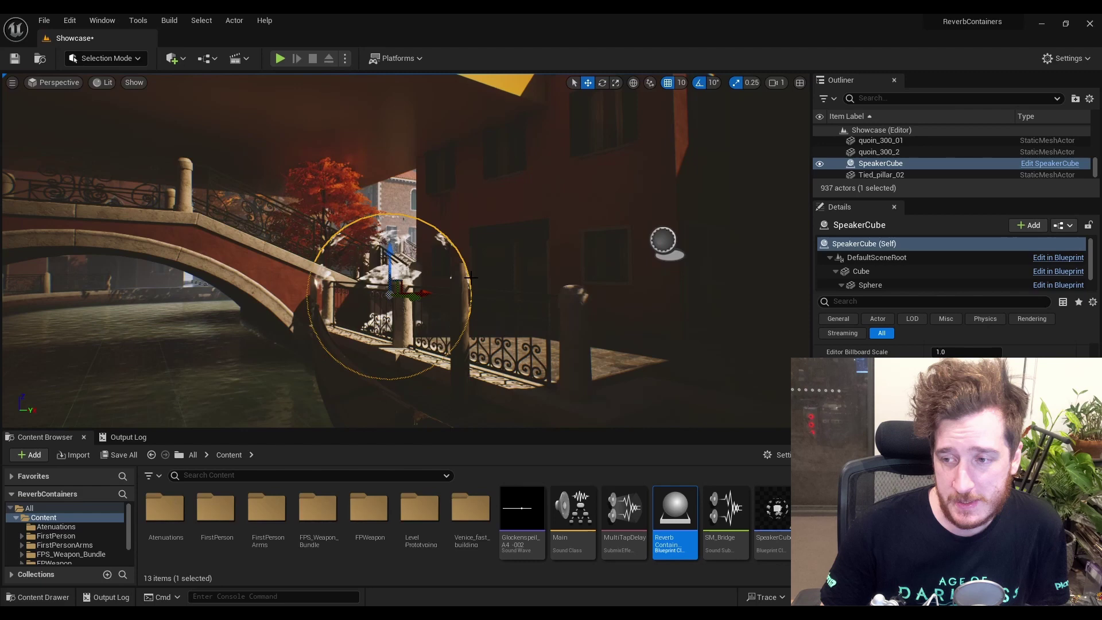
Try lowering the AudioVolume's Cube component onto the bridge and undo the move.
click(545, 155)
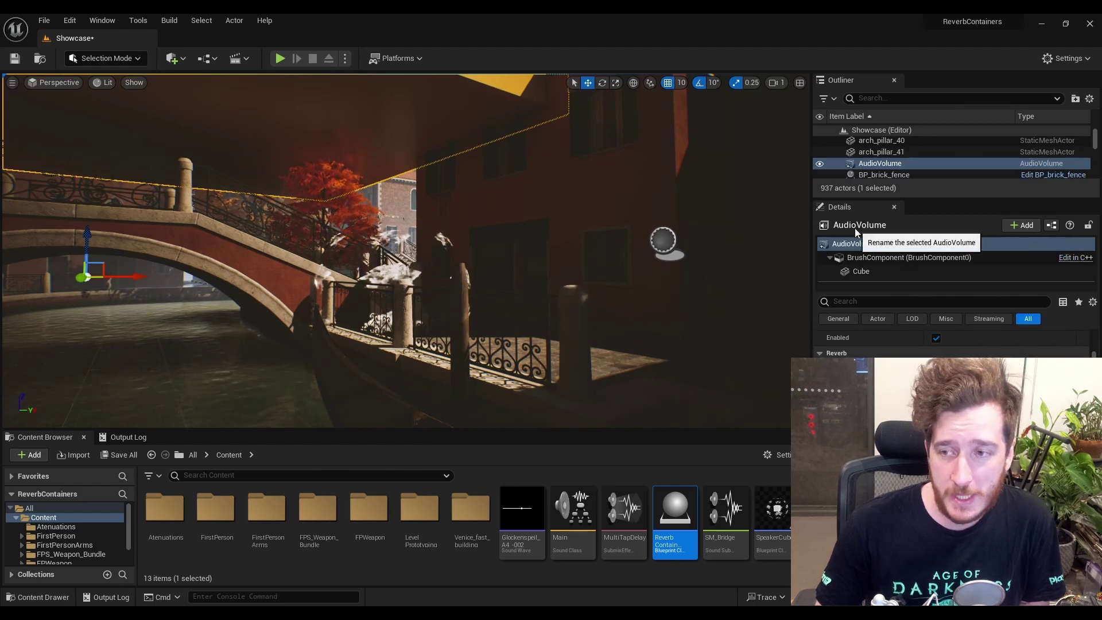
scroll(894, 322, up, 2)
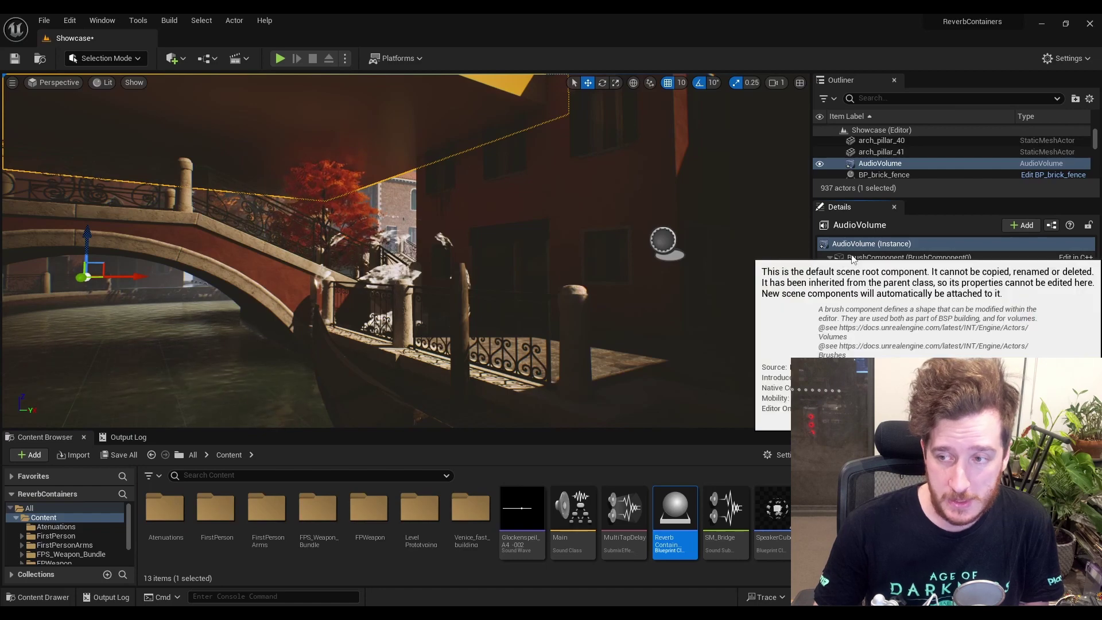
key(f)
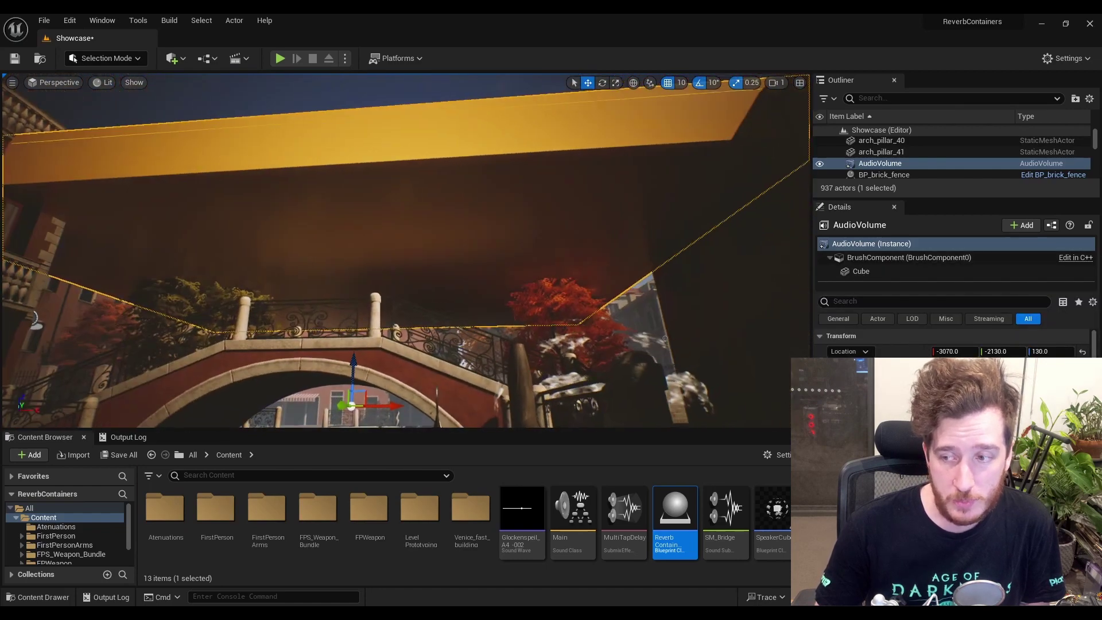
click(895, 272)
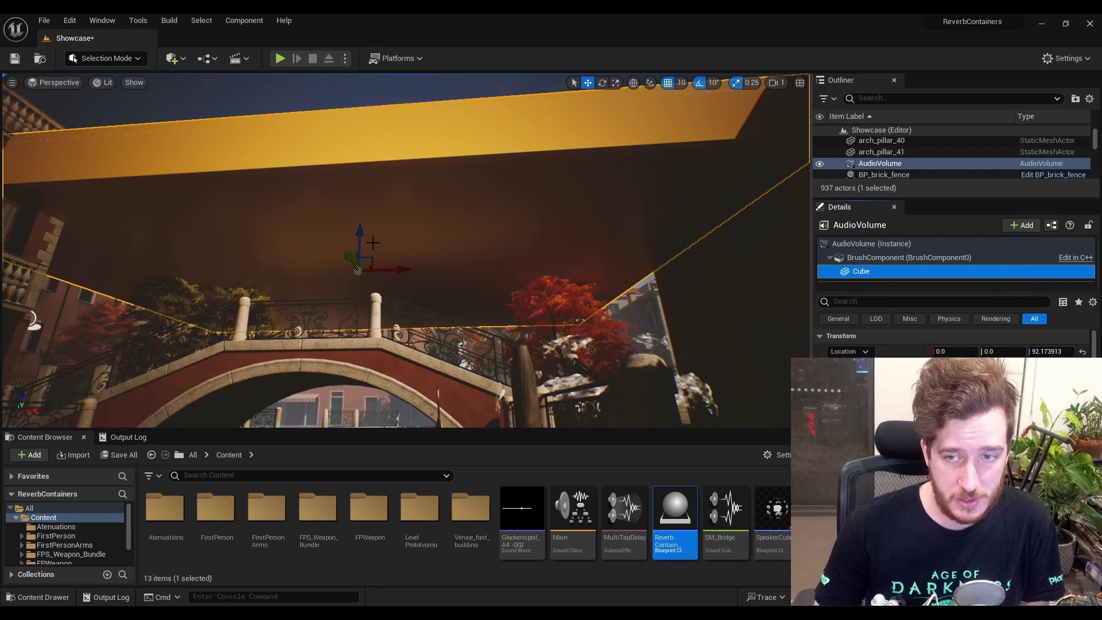
drag(361, 234, 358, 324)
key(s)
right_drag(358, 323, 398, 371)
key(s)
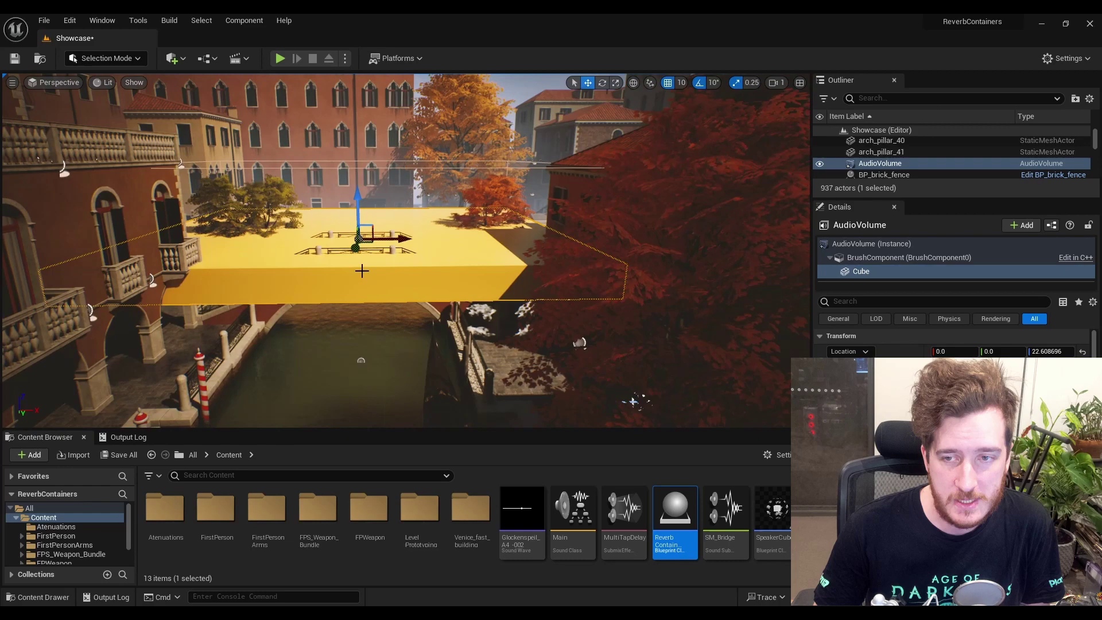
key(ctrl+z)
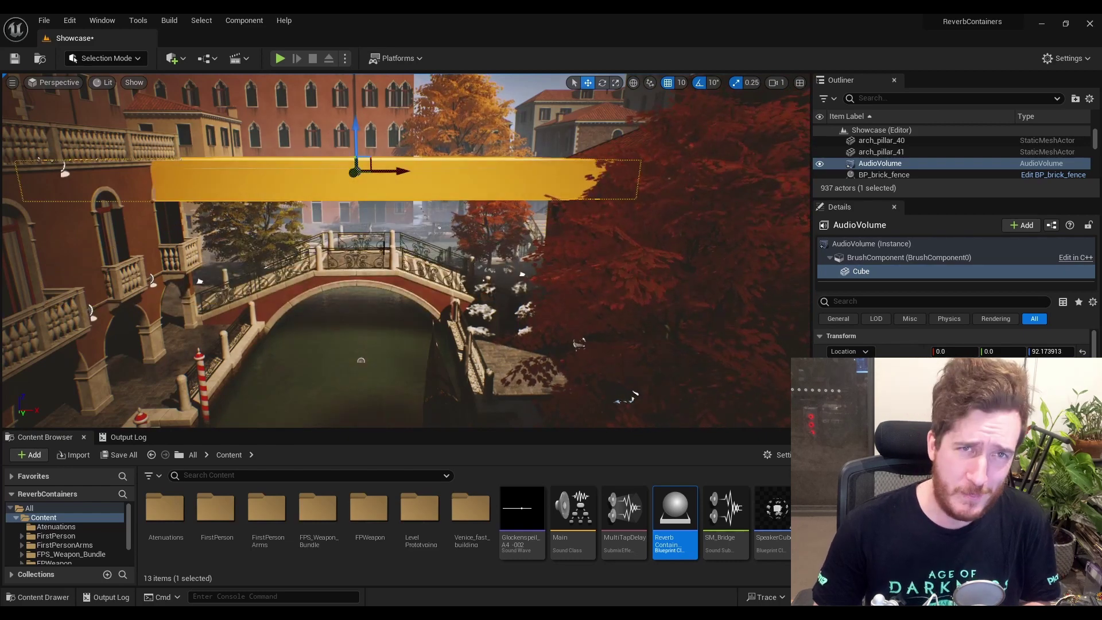
right_drag(384, 247, 528, 253)
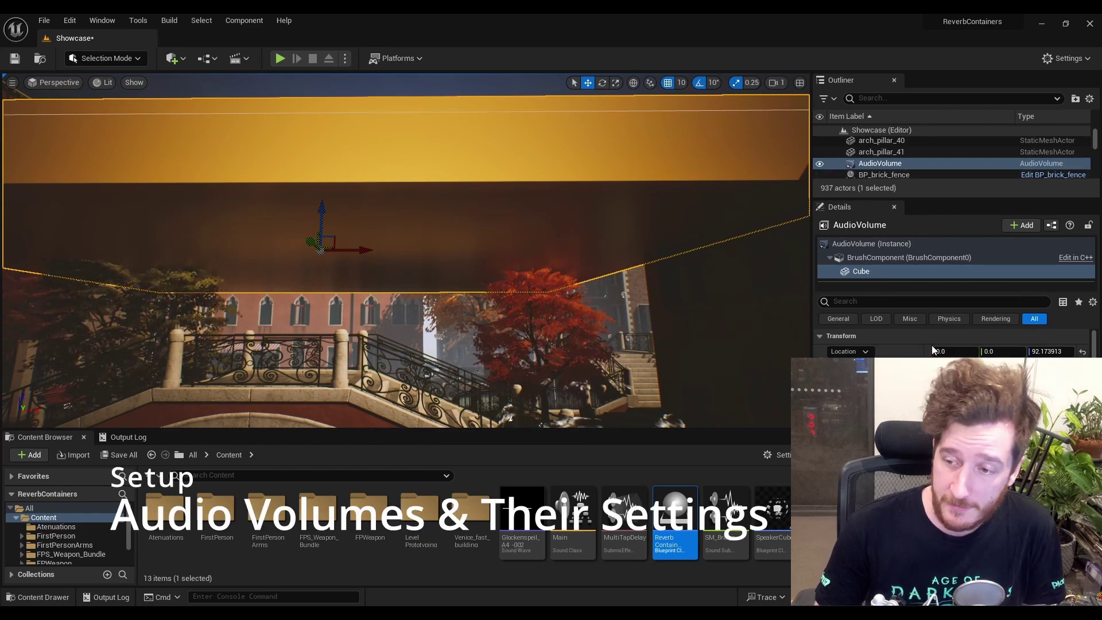
Select the AudioVolume instance instead of its Cube component and examine its priority, enabled and reverb settings.
click(864, 243)
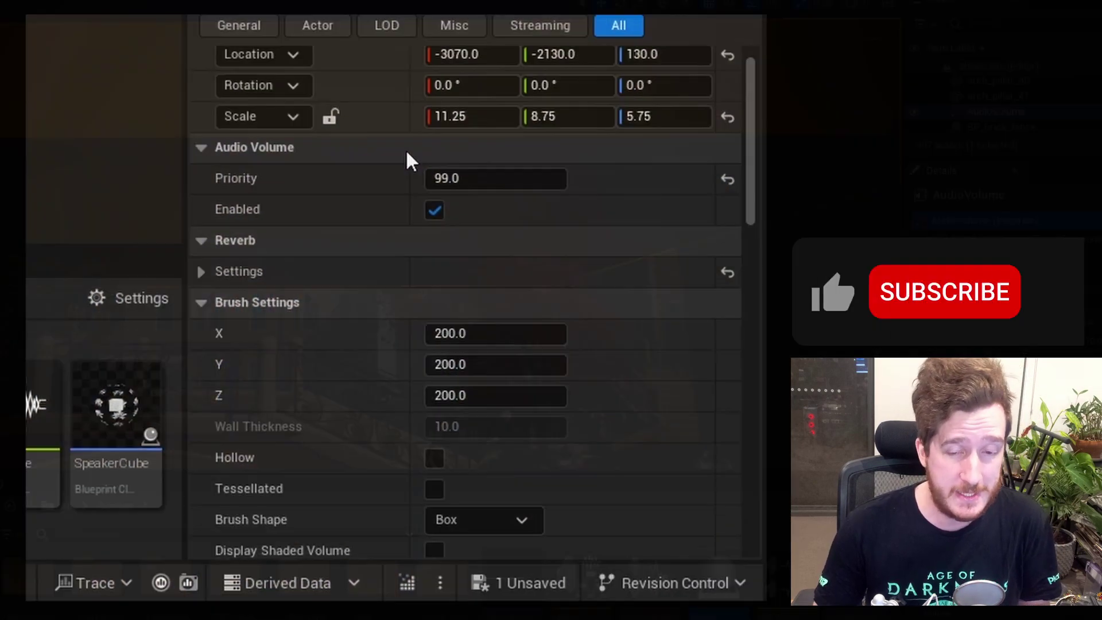
mouse_move(226, 186)
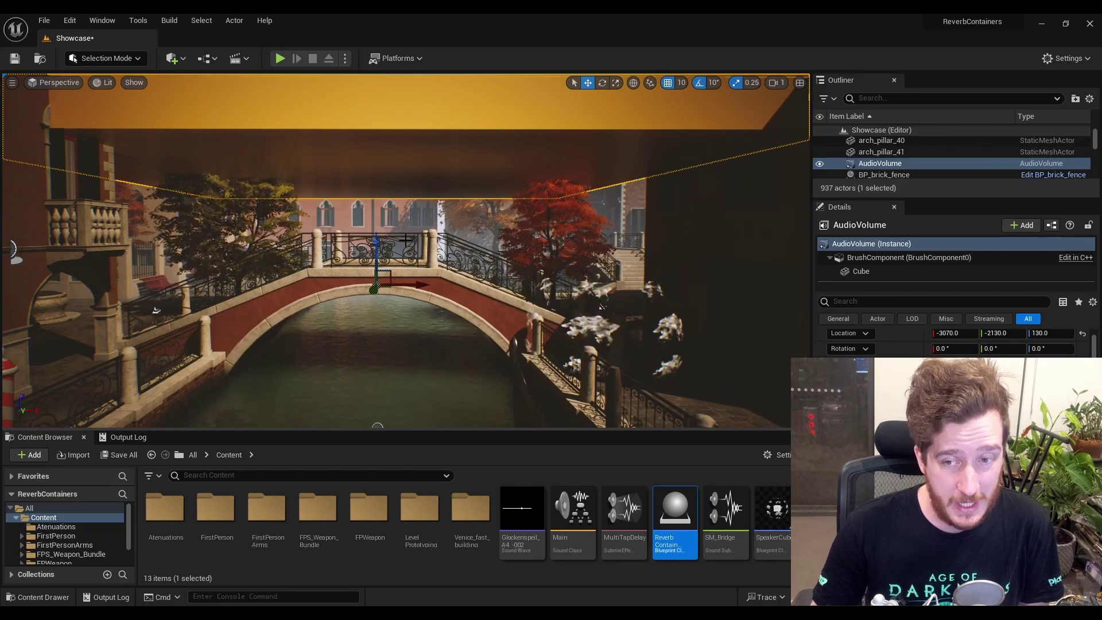
Inspect the AudioVolume's extent around and beneath the bridge from several sides, including the SpeakerCube's walkway.
key(s)
right_drag(418, 332, 206, 328)
key(w)
key(d)
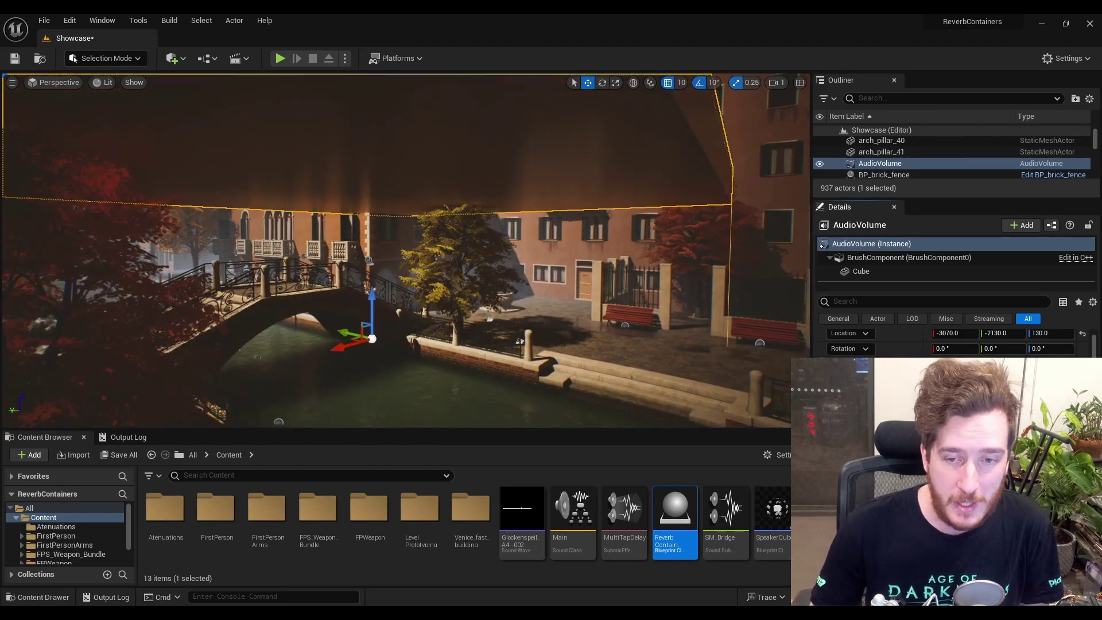
key(w)
right_drag(402, 258, 379, 292)
key(f)
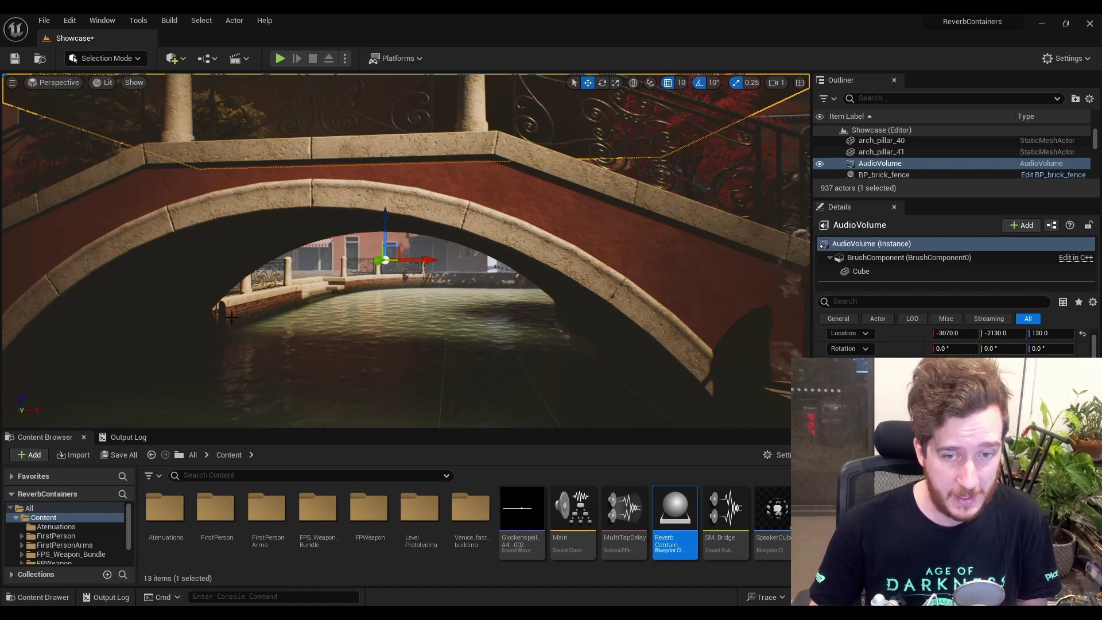
right_drag(341, 319, 270, 390)
right_drag(424, 281, 331, 244)
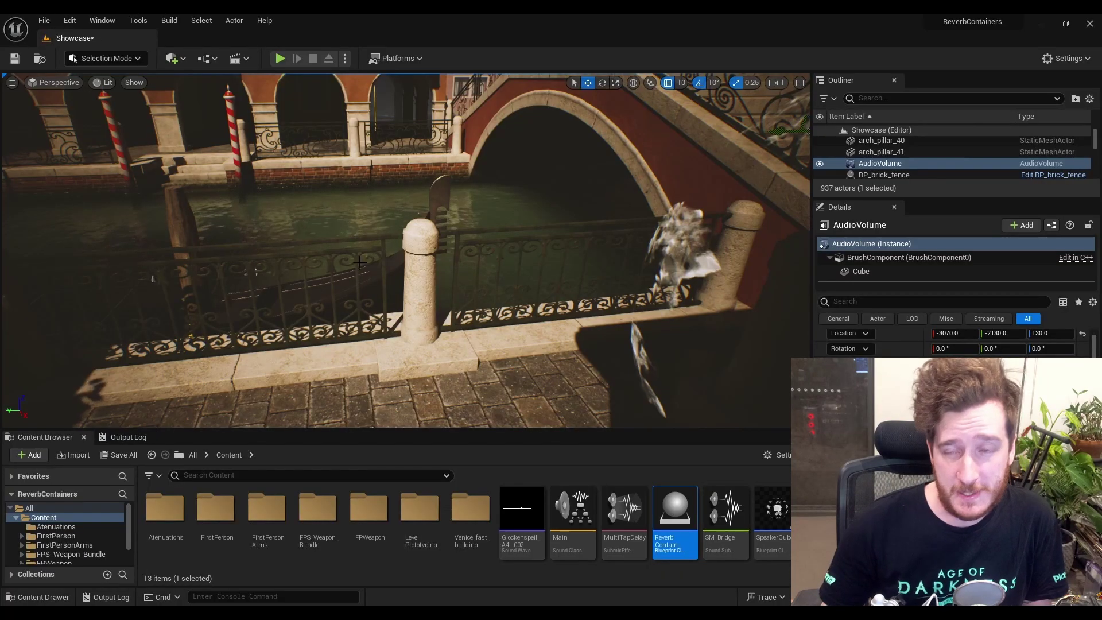
key(f)
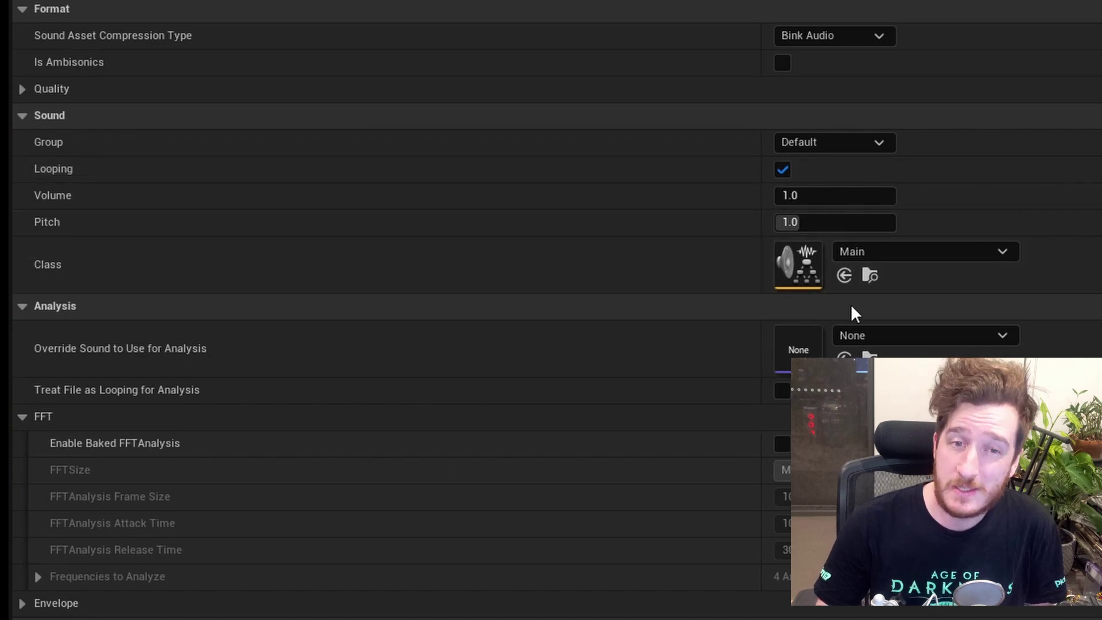
Open the Main sound class assigned to the Glockenspiel_A4_-002 sound wave and check its Apply Ambient Volumes routing option.
double_click(816, 274)
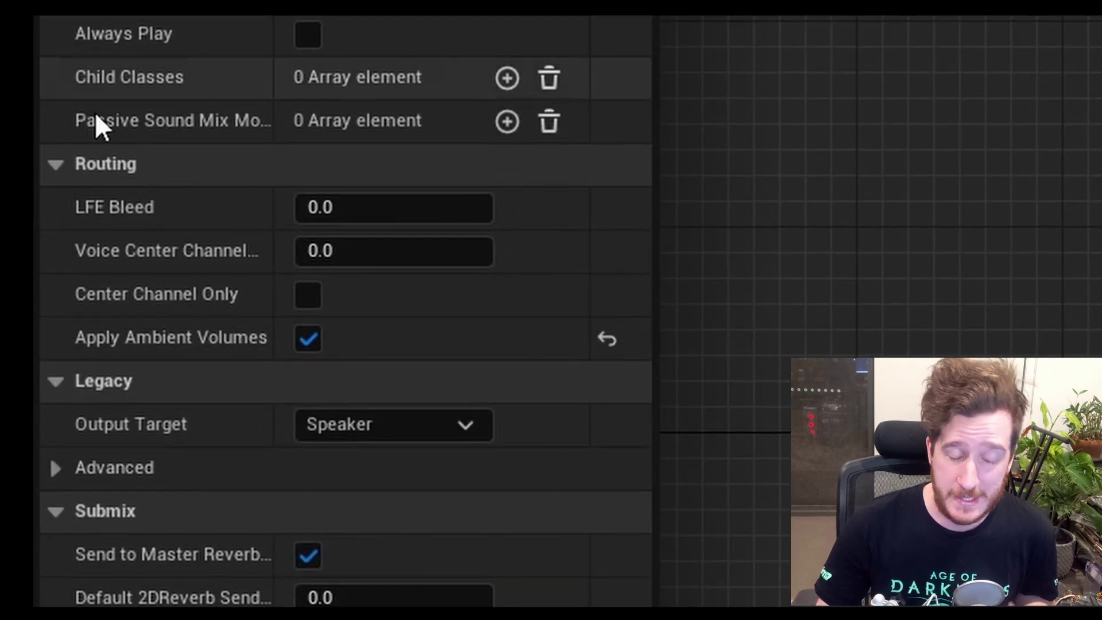
mouse_move(190, 338)
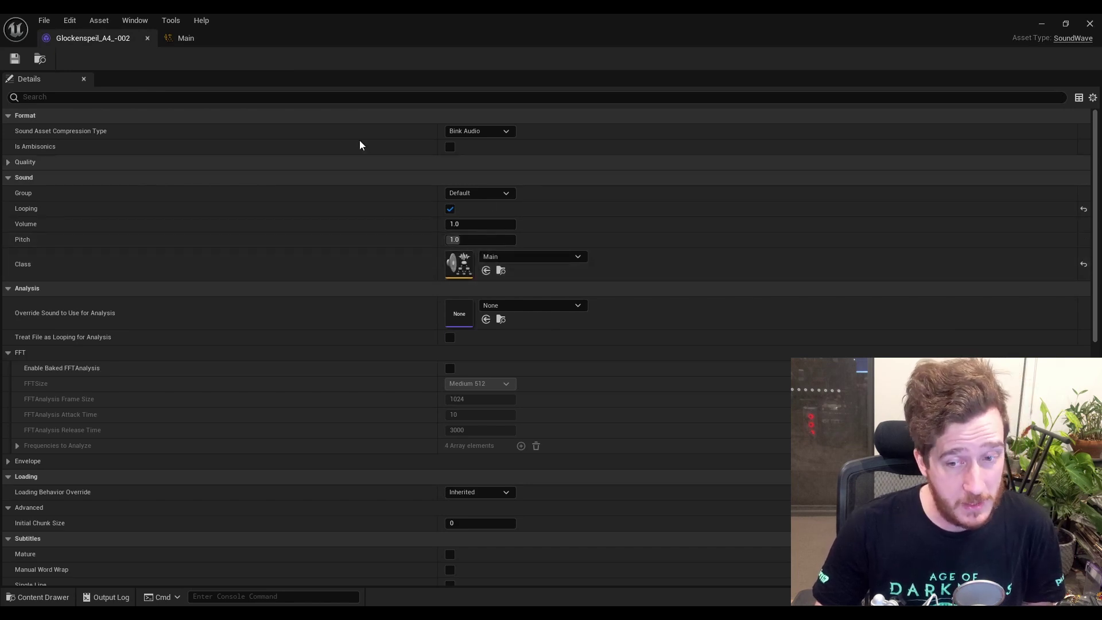
Review the Glockenspiel_A4_-002 submix and attenuation settings, collapse the Submix section, and close the asset editor window.
scroll(327, 243, down, 6)
scroll(332, 281, down, 9)
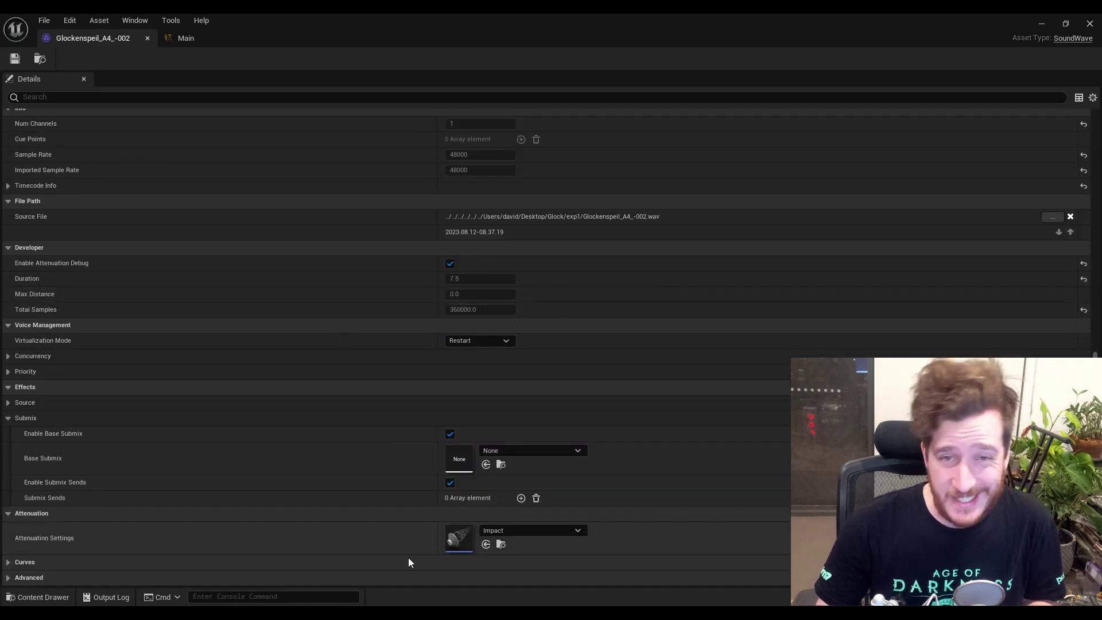
click(24, 418)
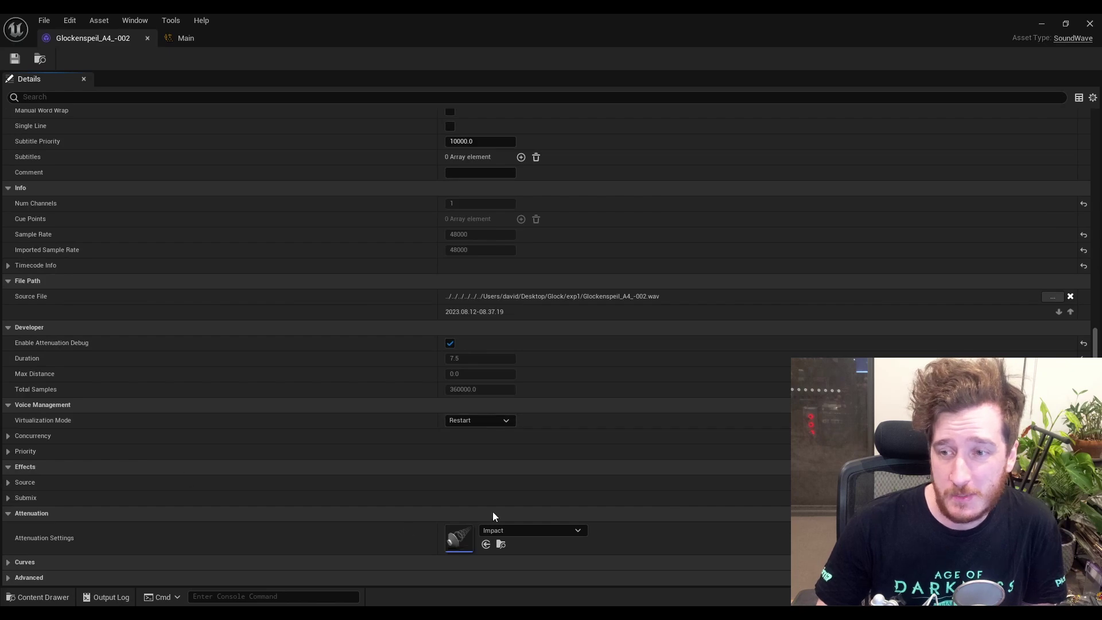
click(232, 43)
click(1089, 23)
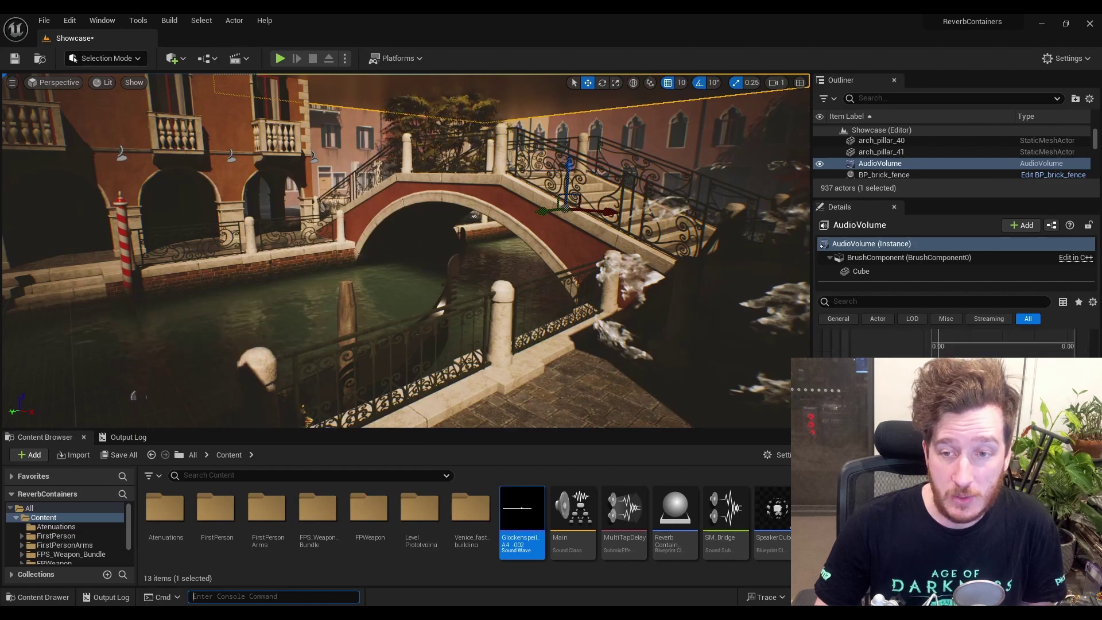
Select the SpeakerCube on the walkway beside the bridge and inspect it together with its surroundings.
scroll(850, 351, up, 8)
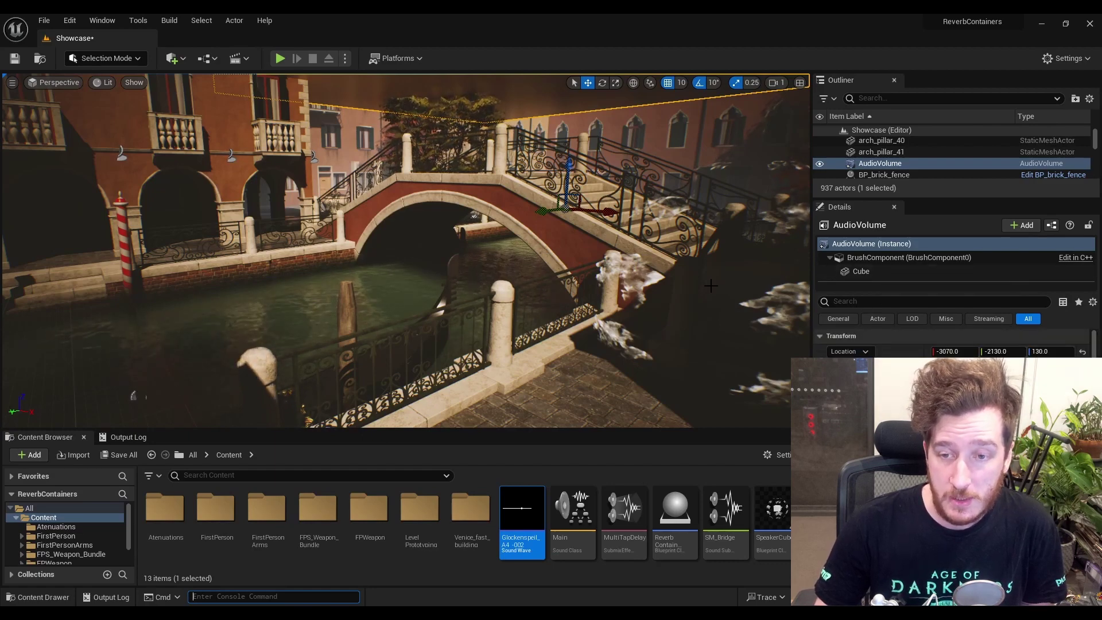
key(s)
right_drag(649, 258, 738, 258)
key(w)
right_drag(402, 253, 401, 252)
click(380, 290)
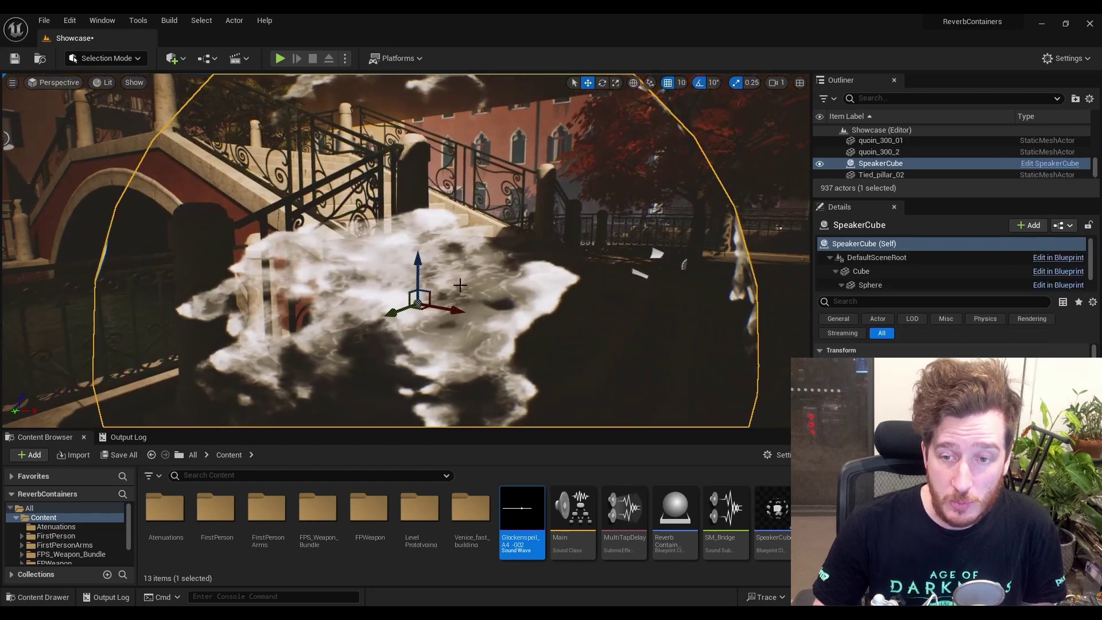
key(f)
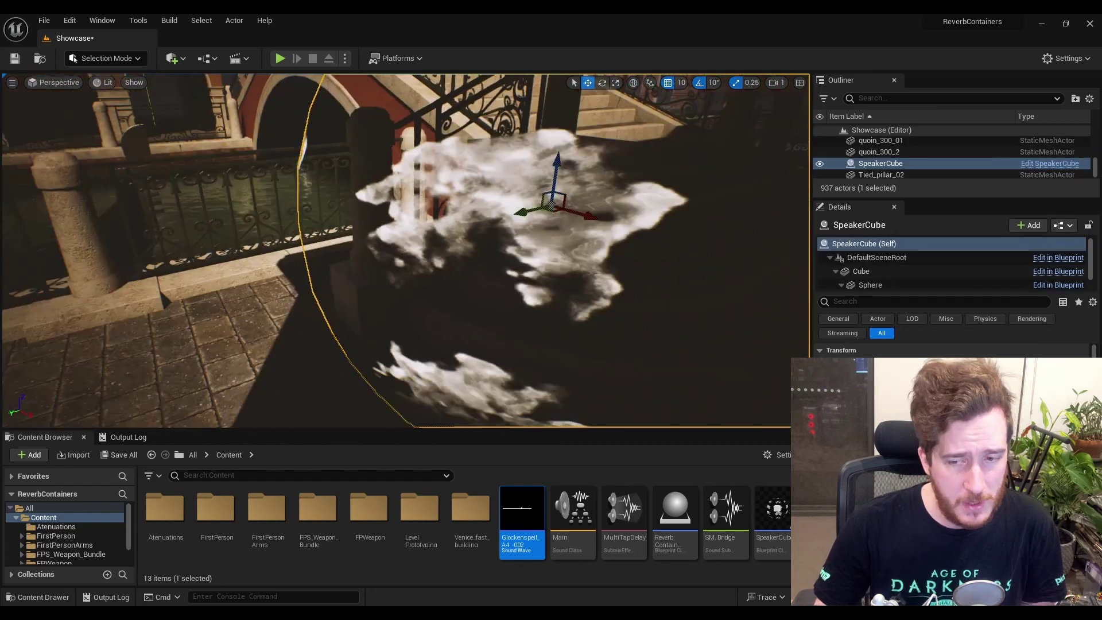
drag(449, 265, 223, 325)
mouse_move(224, 324)
right_down()
mouse_move(225, 334)
mouse_move(270, 336)
mouse_move(224, 324)
right_up()
key(s)
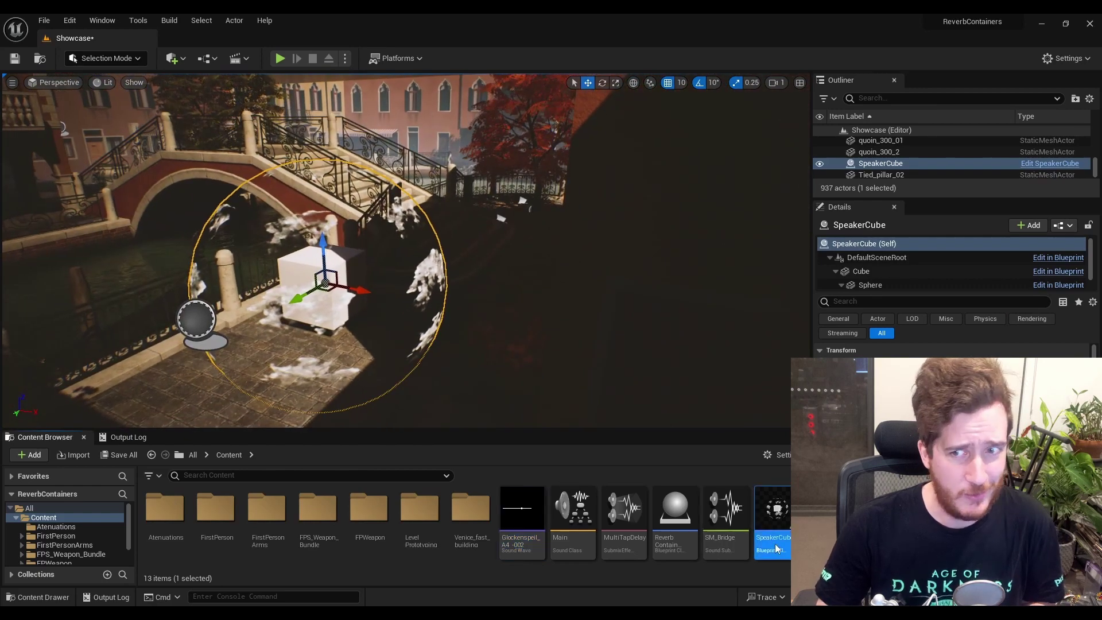
Select the SpeakerCube's Audio component and review its sound, attenuation and activation settings.
double_click(775, 516)
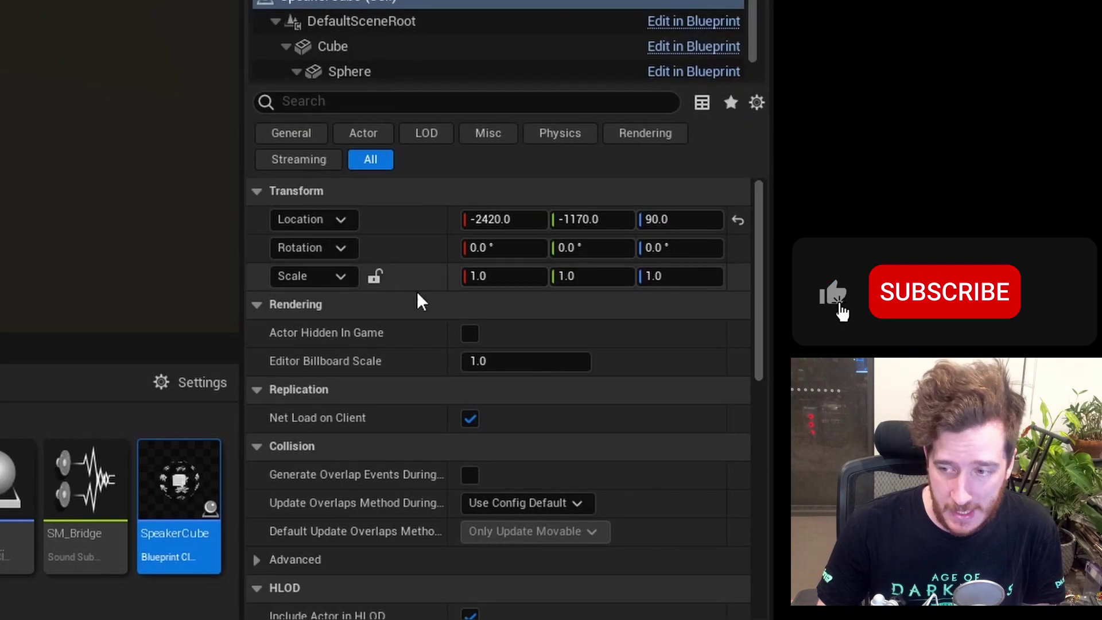
scroll(406, 29, down, 1)
click(378, 66)
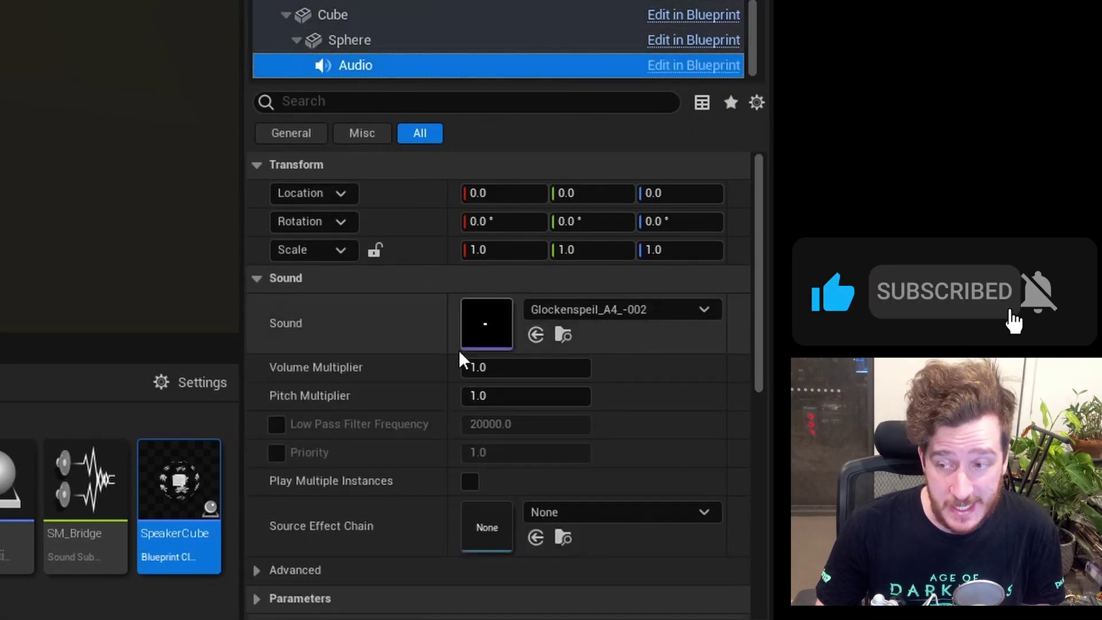
scroll(459, 402, down, 1)
scroll(459, 448, down, 6)
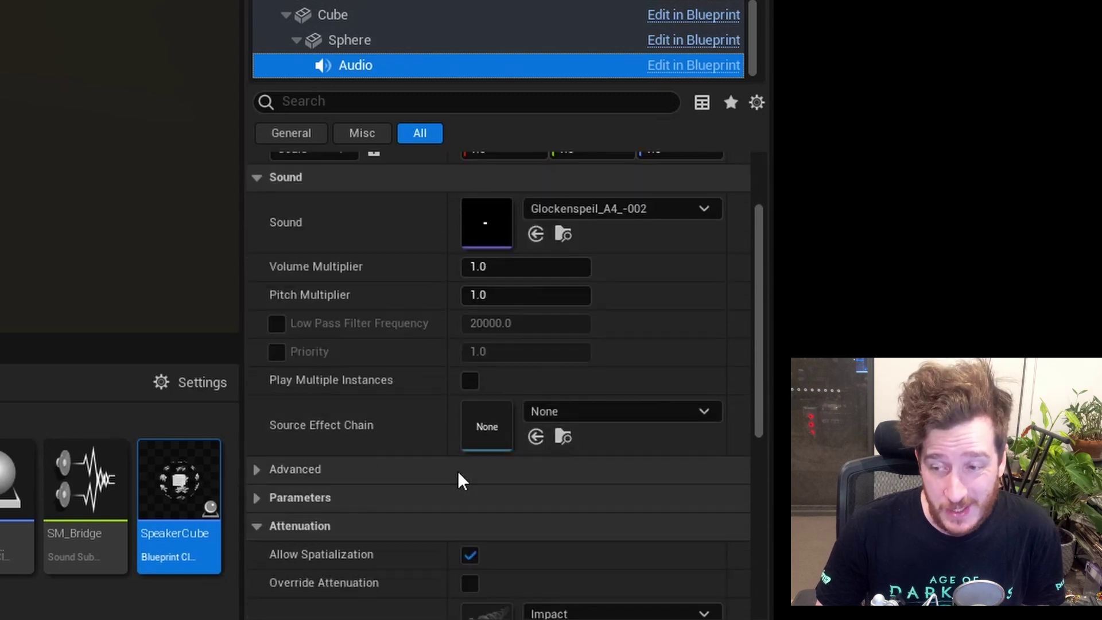
scroll(396, 429, down, 1)
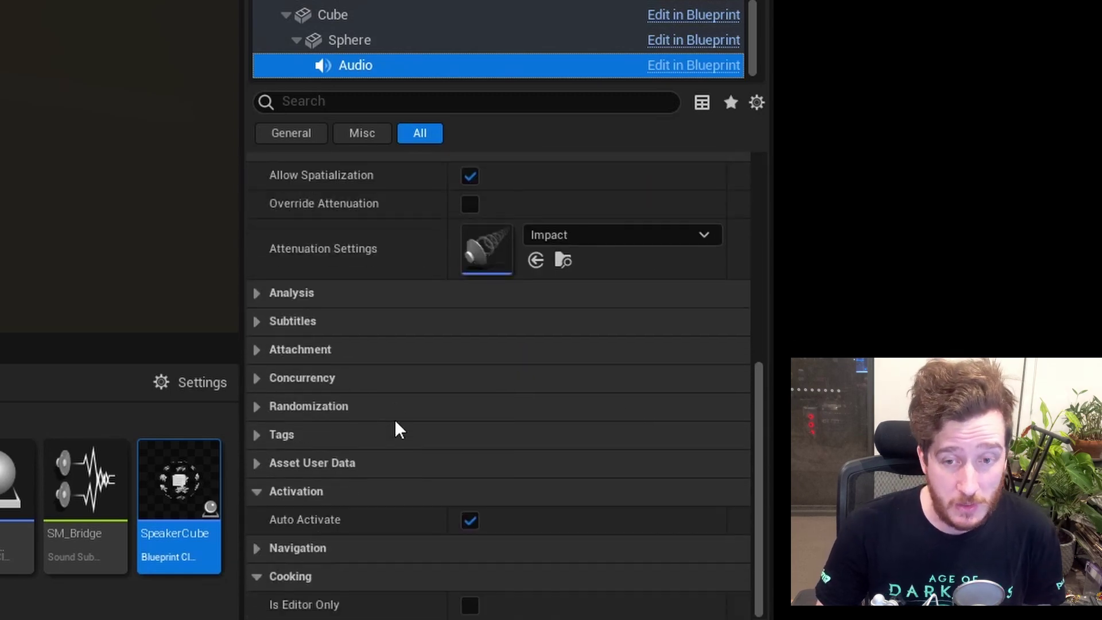
scroll(472, 399, up, 7)
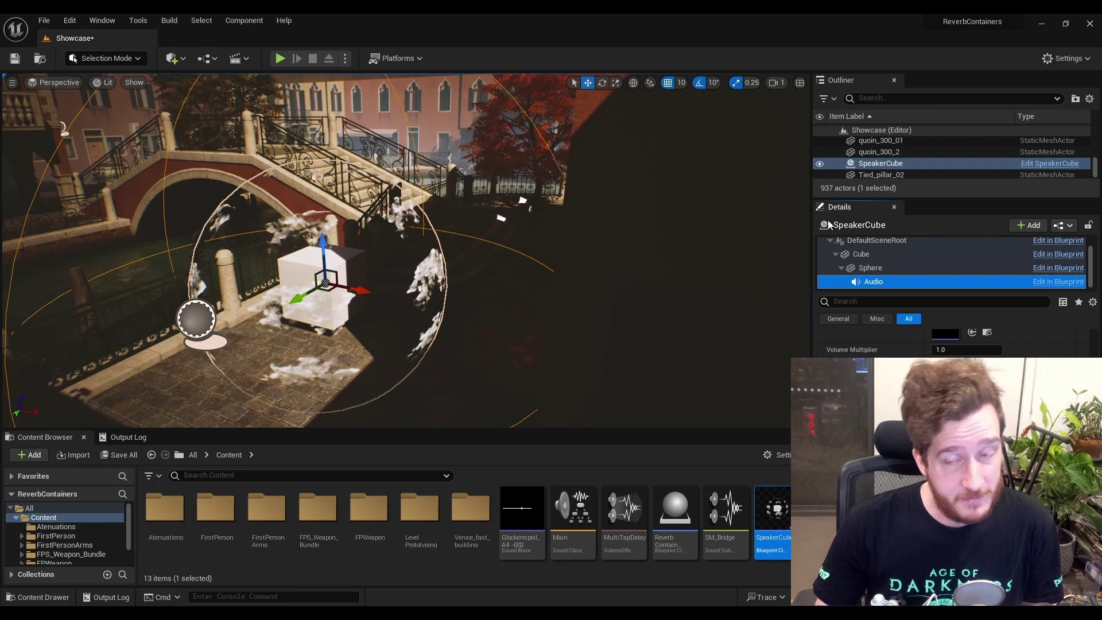
Reselect the AudioVolume, review its Ambient Zone and Submixes settings, and collapse the Brush Settings and Ambient Zone sections.
right_drag(664, 212, 620, 155)
click(450, 293)
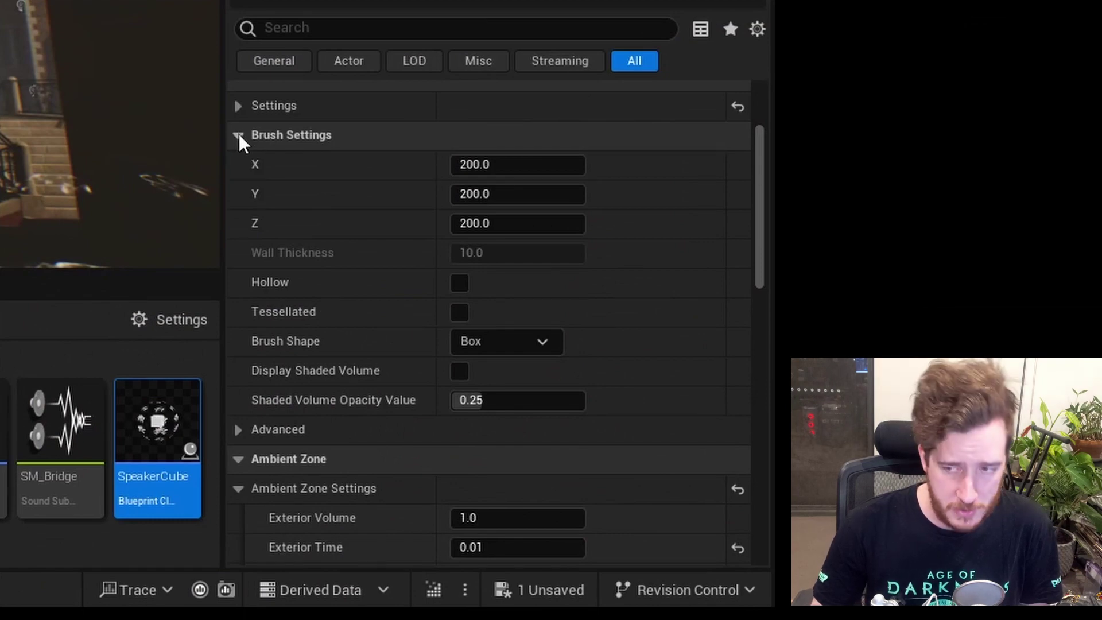
click(239, 139)
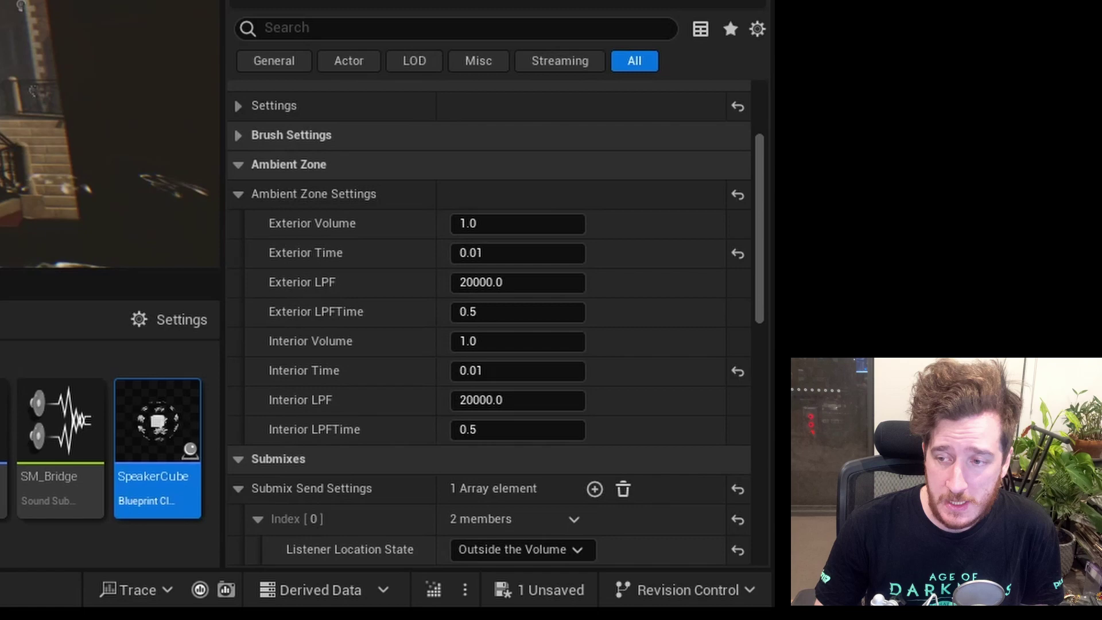
scroll(339, 266, down, 1)
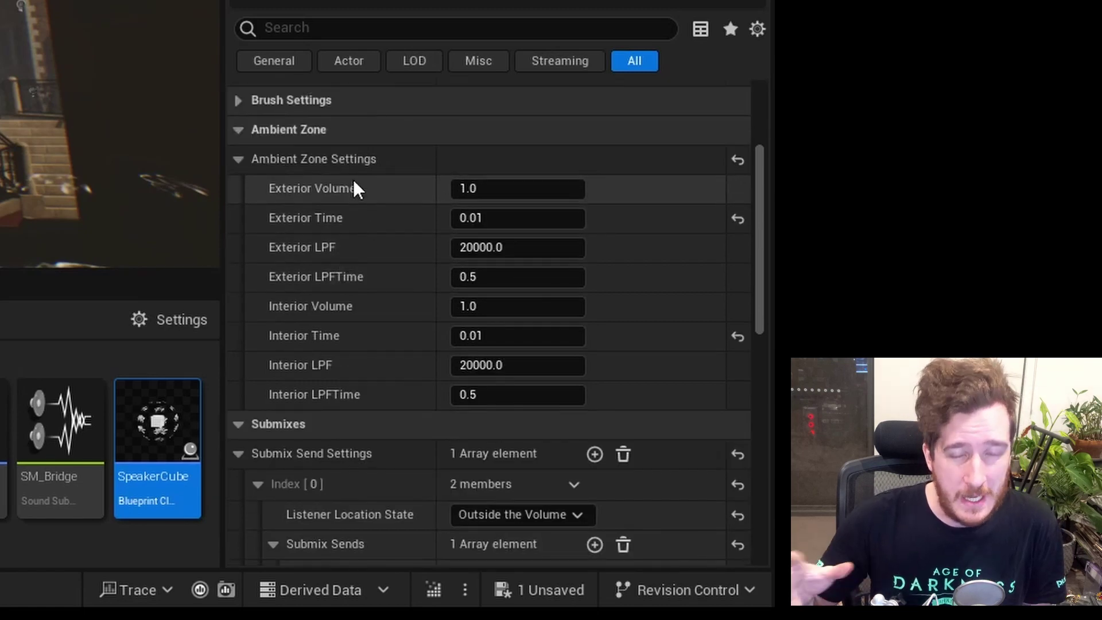
mouse_move(323, 219)
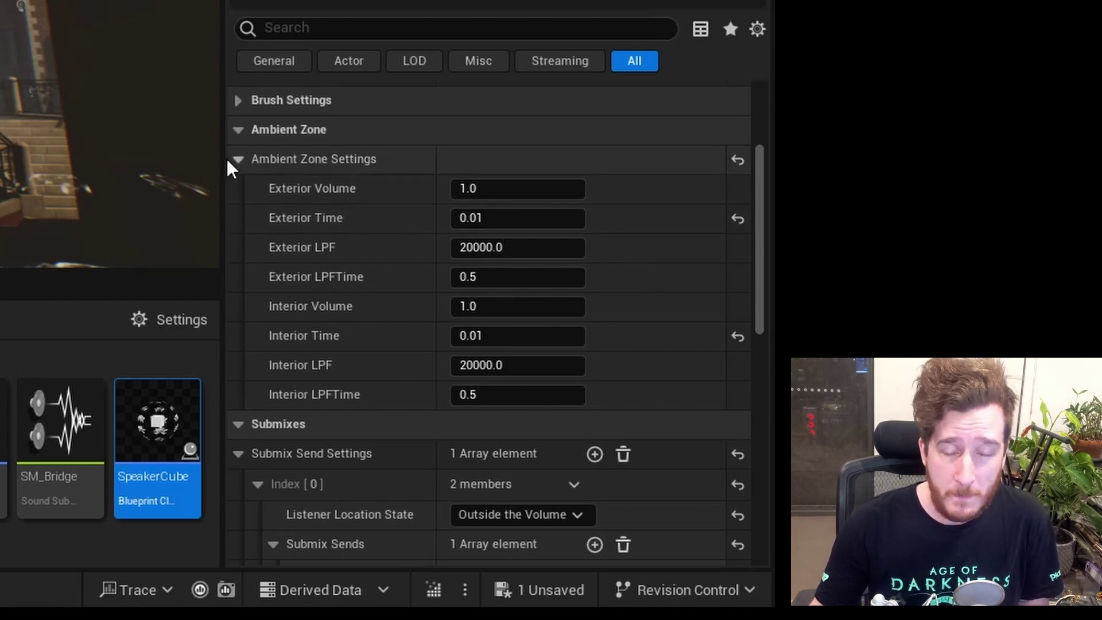
click(241, 134)
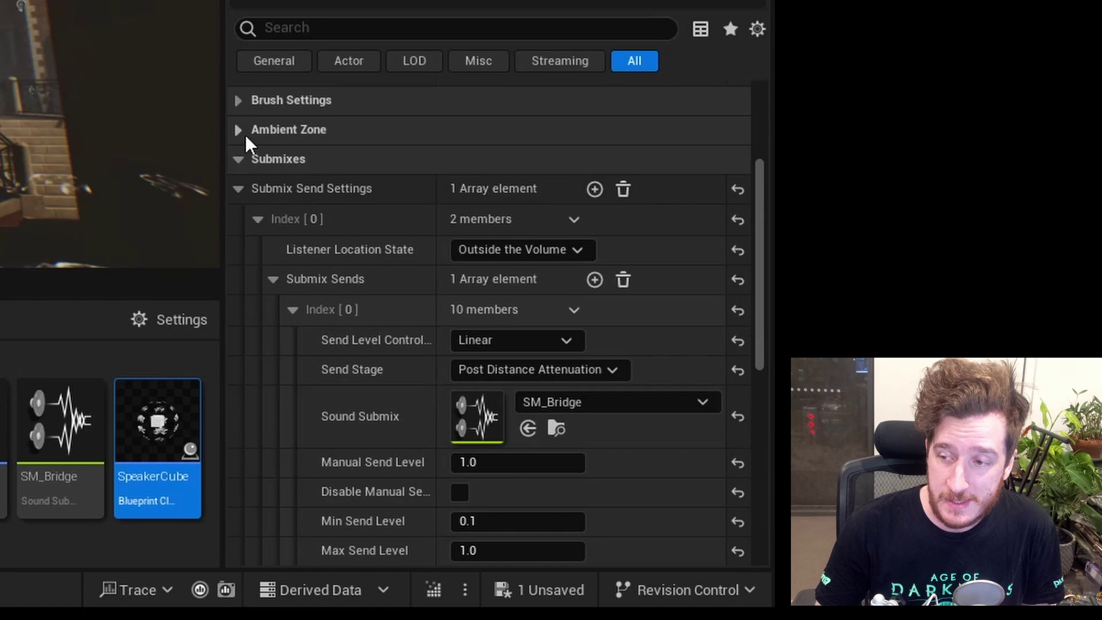
scroll(258, 155, down, 2)
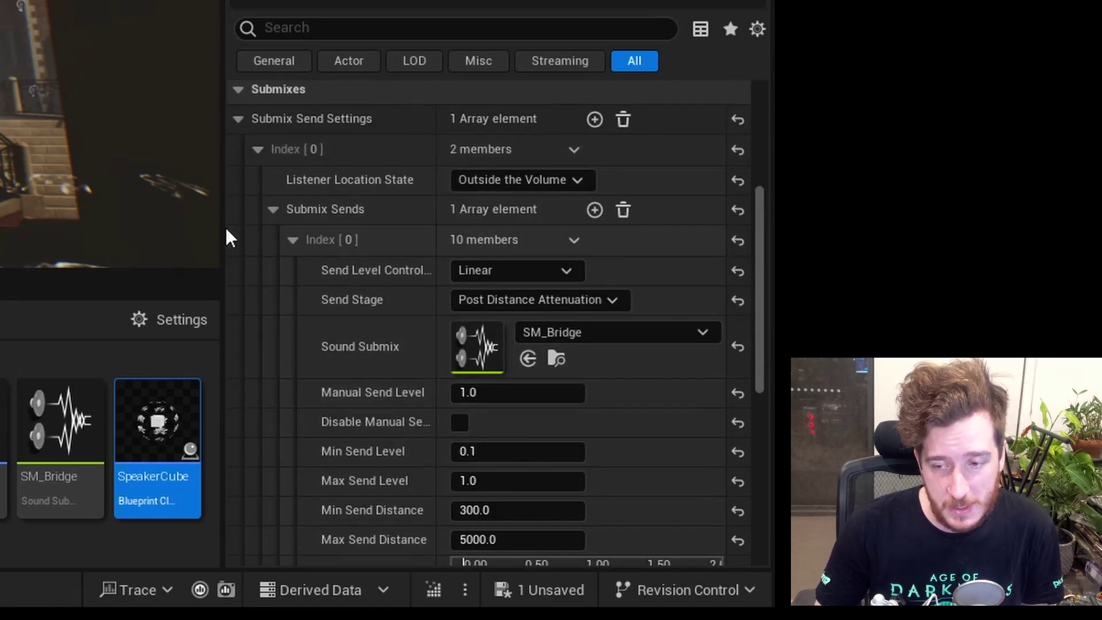
Delete the ReverbContainerTrigger blueprint class from the Content folder.
click(2, 459)
shift+click(153, 489)
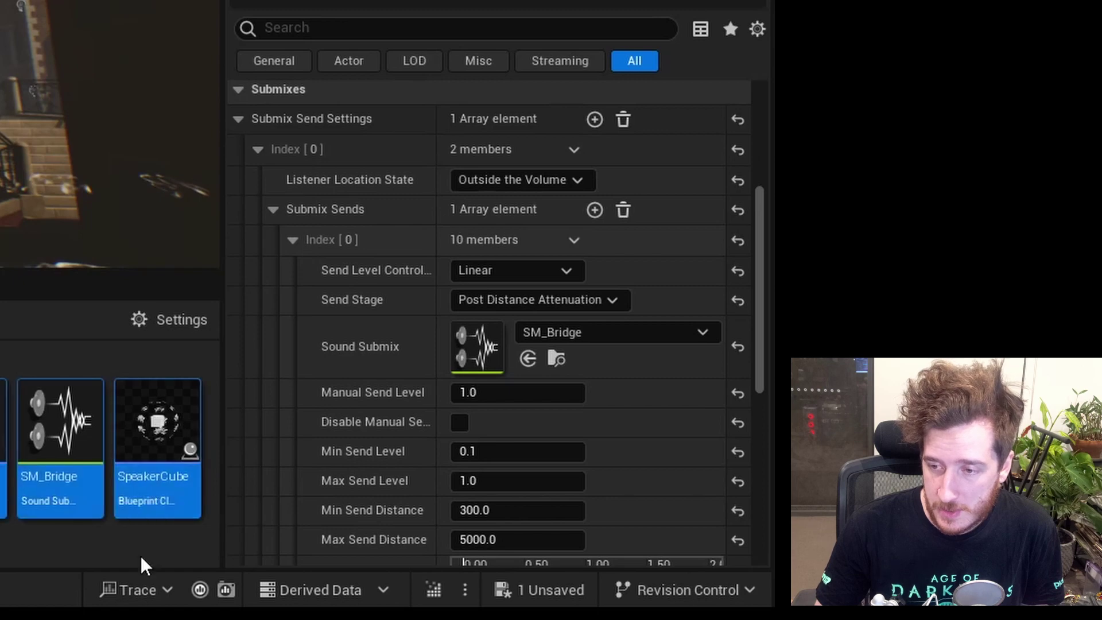
click(2, 459)
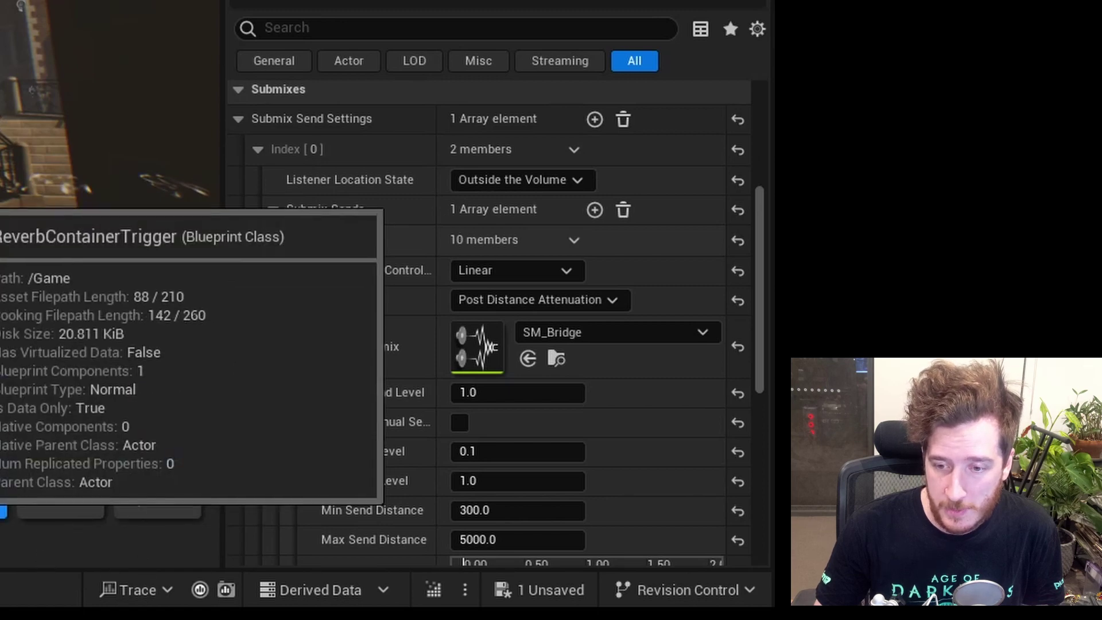
right_click(3, 459)
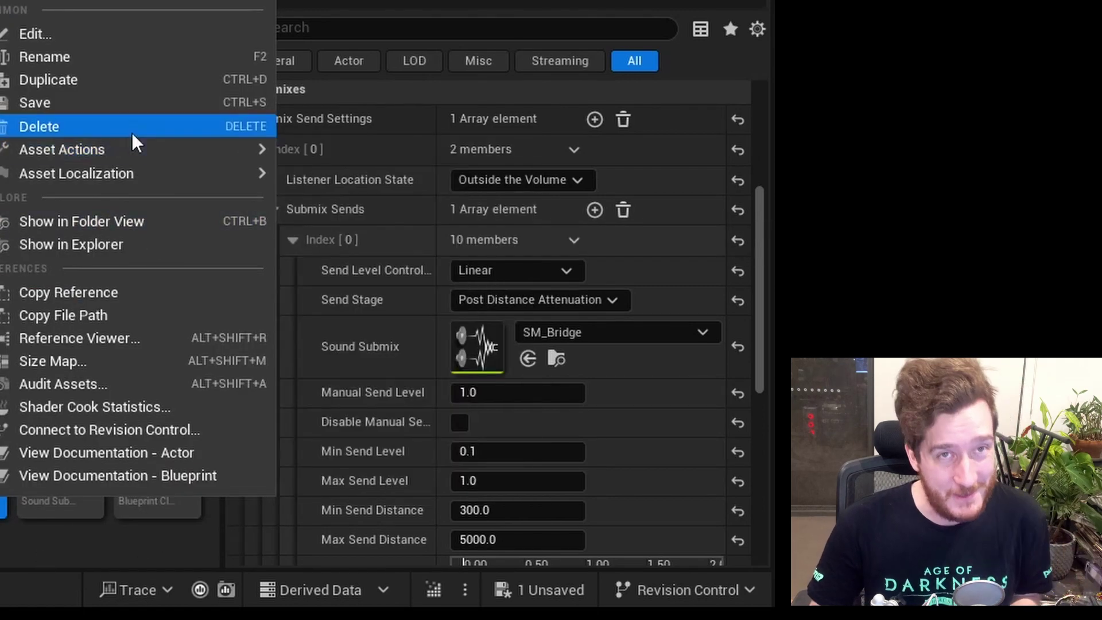
click(132, 132)
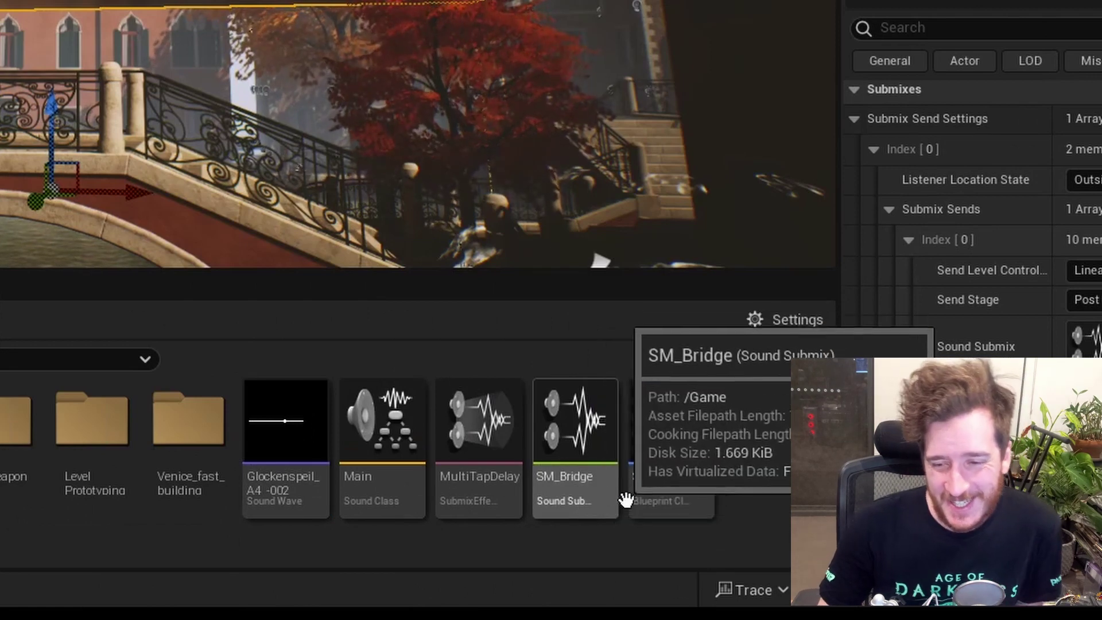
Go through the Glockenspiel_A4_-002, Main, MultiTapDelay and SM_Bridge assets individually and select all four together.
click(289, 491)
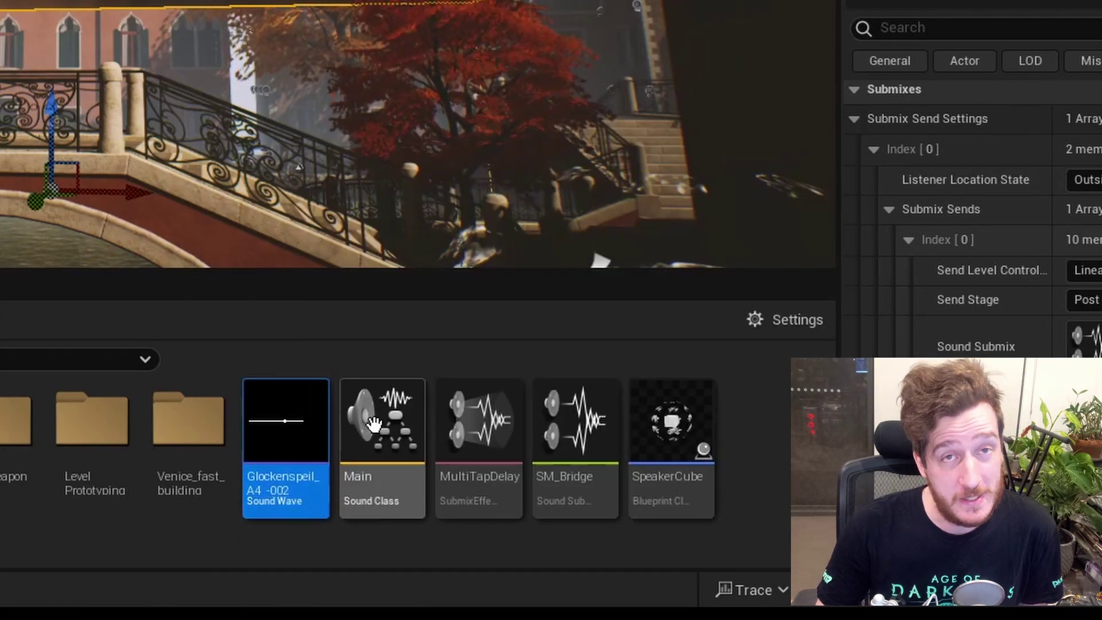
click(409, 488)
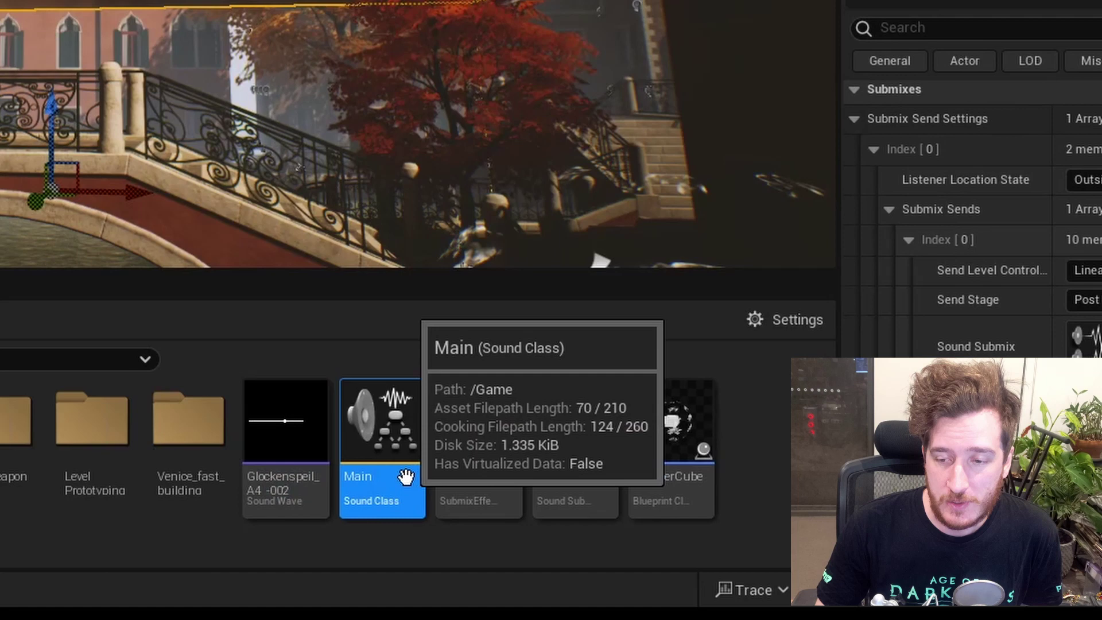
click(485, 505)
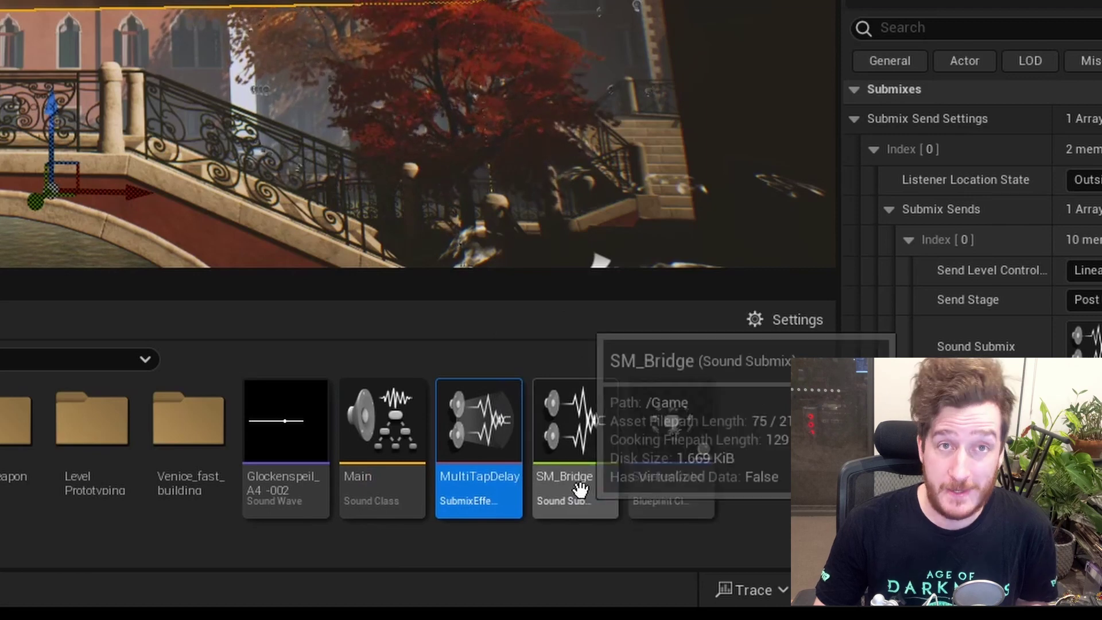
click(580, 489)
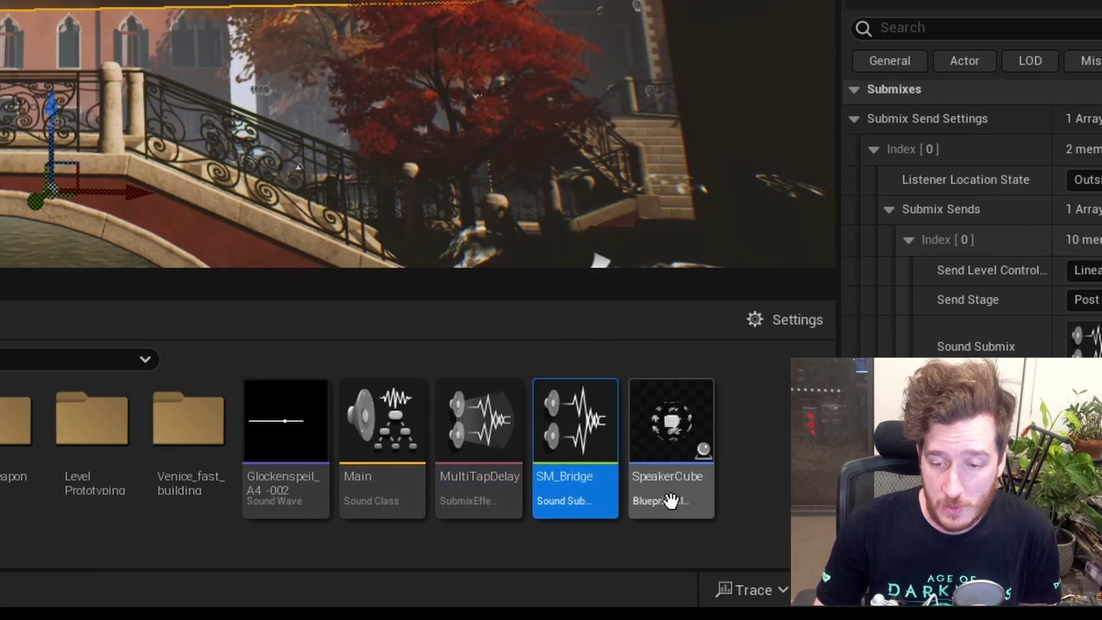
shift+click(303, 499)
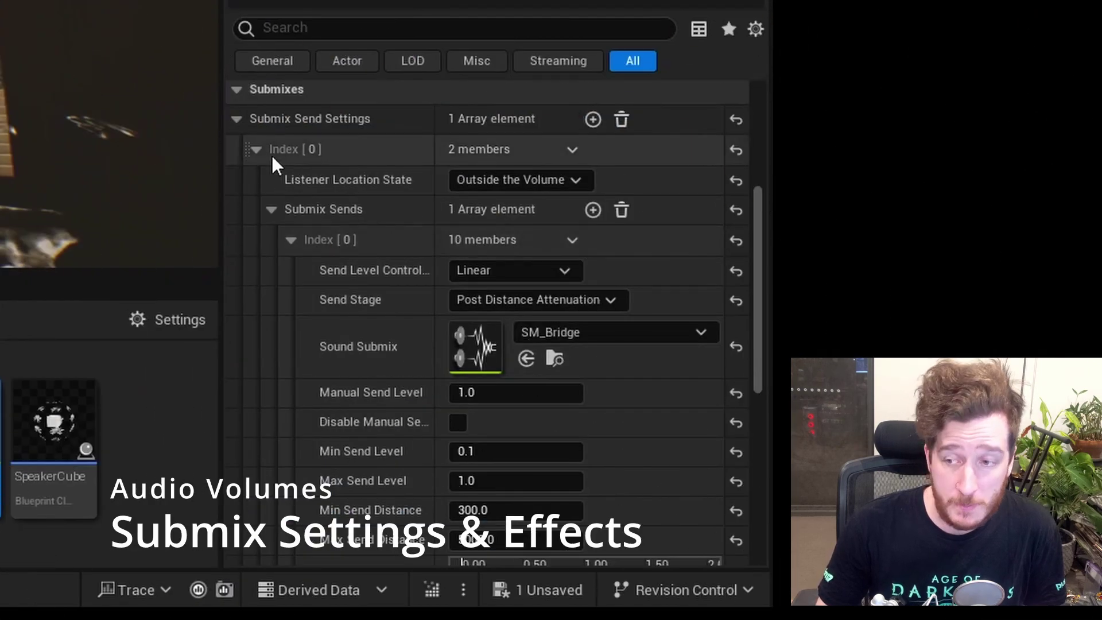
Collapse the first Submix Send Settings element of the AudioVolume, add a second element and delete it again.
click(874, 149)
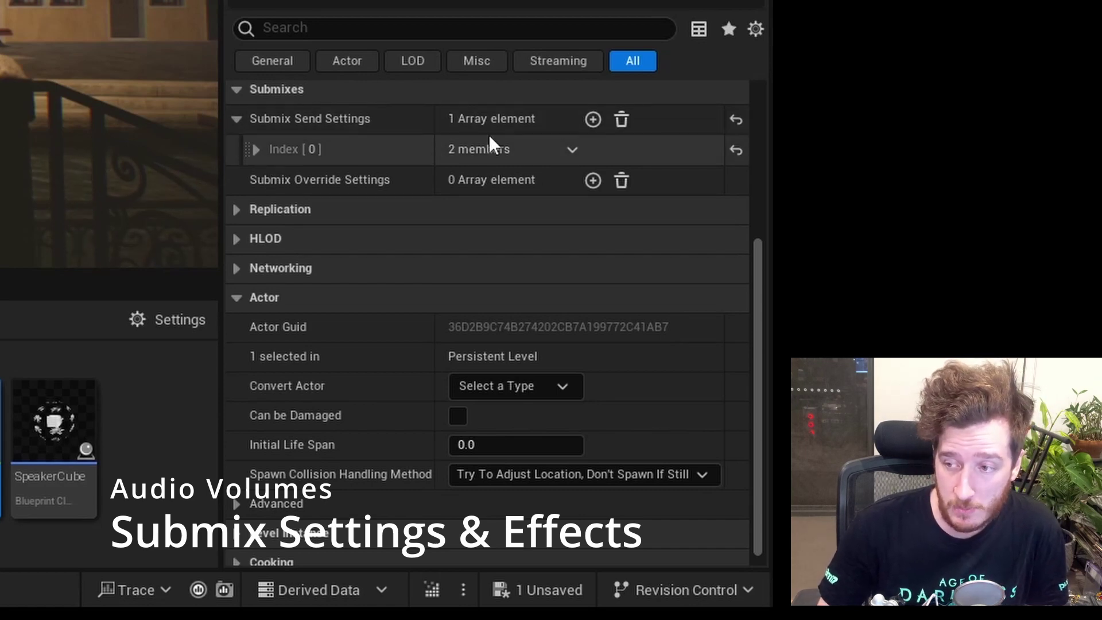
click(593, 119)
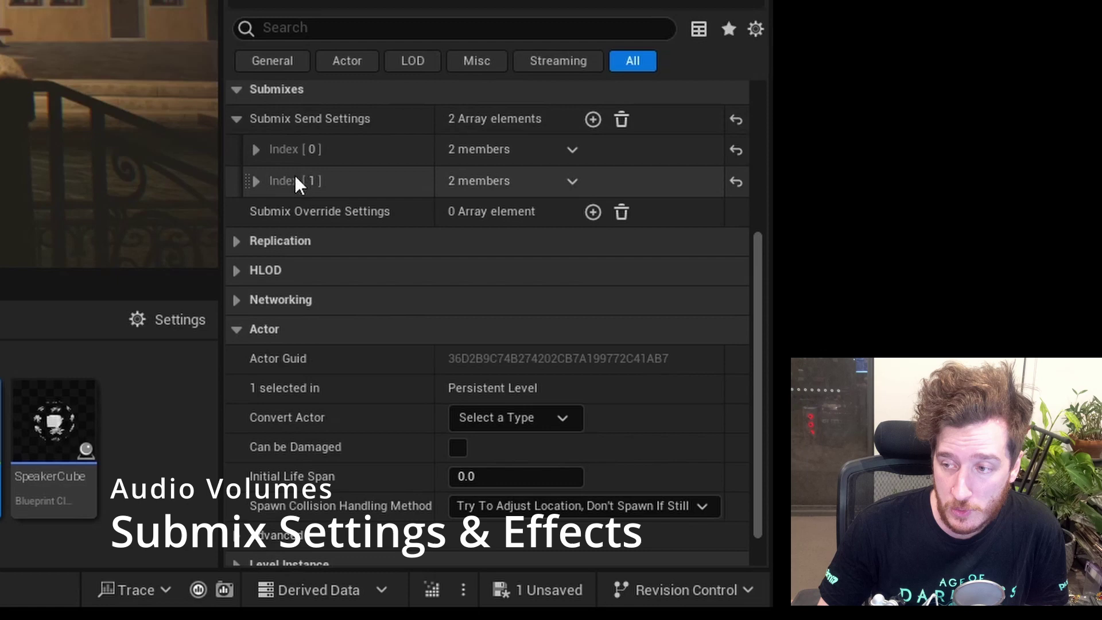
click(567, 182)
click(602, 237)
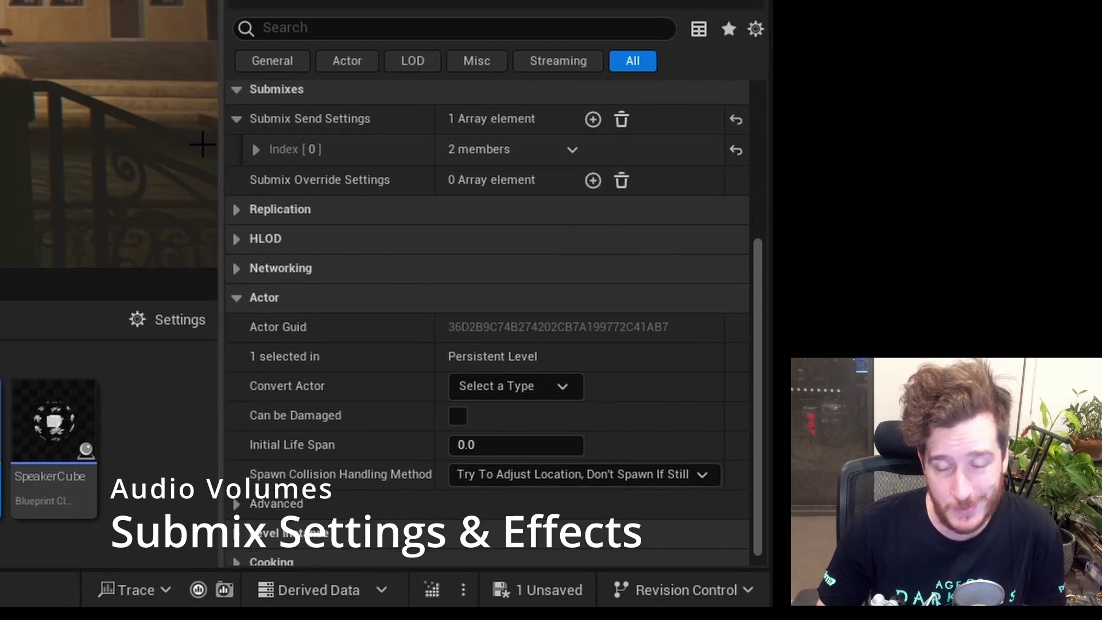
Expand the AudioVolume's first Submix Send Settings element and compare its Listener Location State with views around the bridge.
click(256, 150)
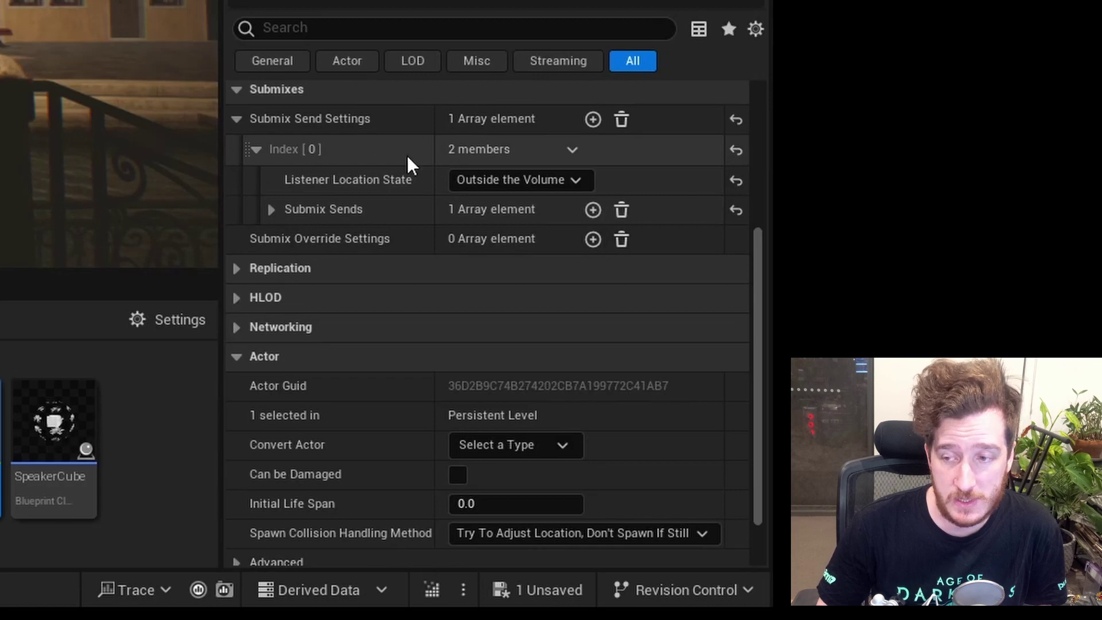
mouse_move(411, 177)
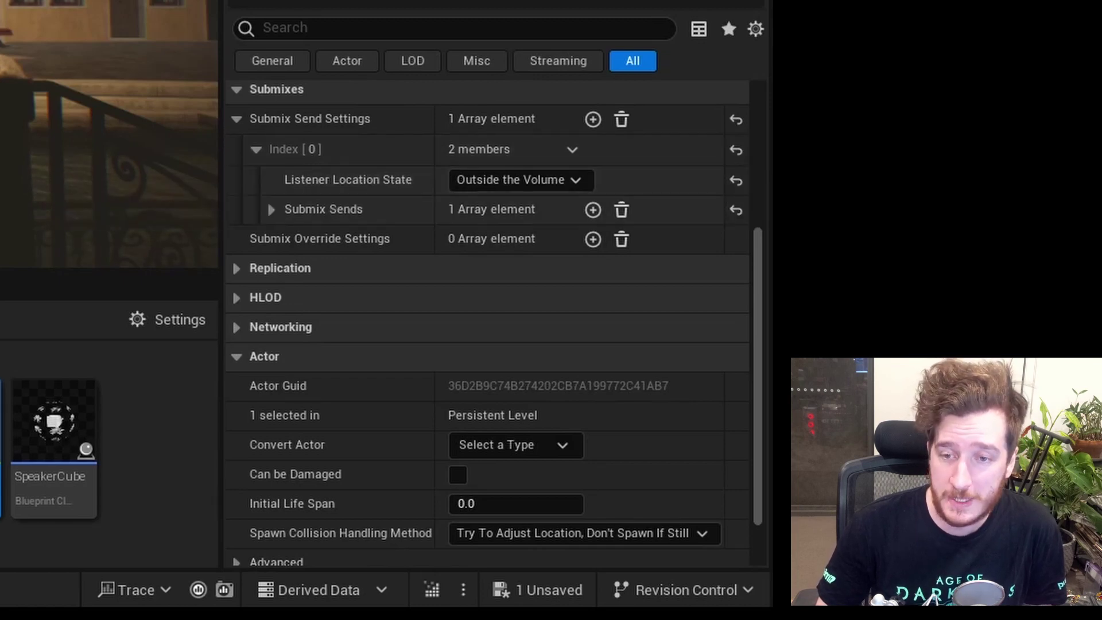
mouse_move(121, 69)
right_down()
mouse_move(94, 63)
mouse_move(120, 69)
right_up()
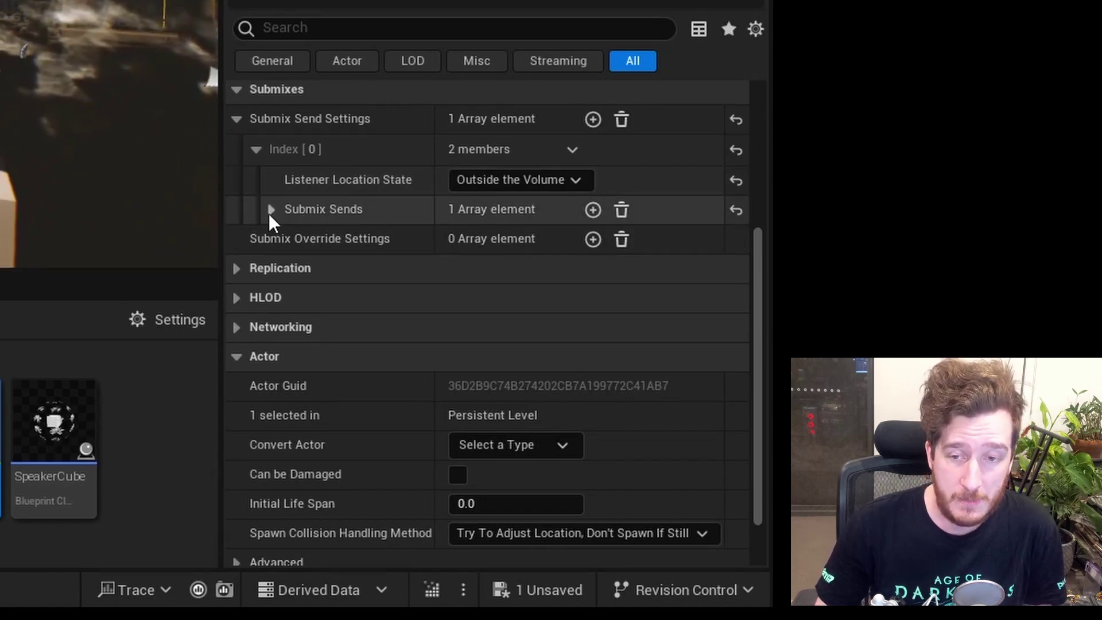
right_drag(115, 138, 91, 114)
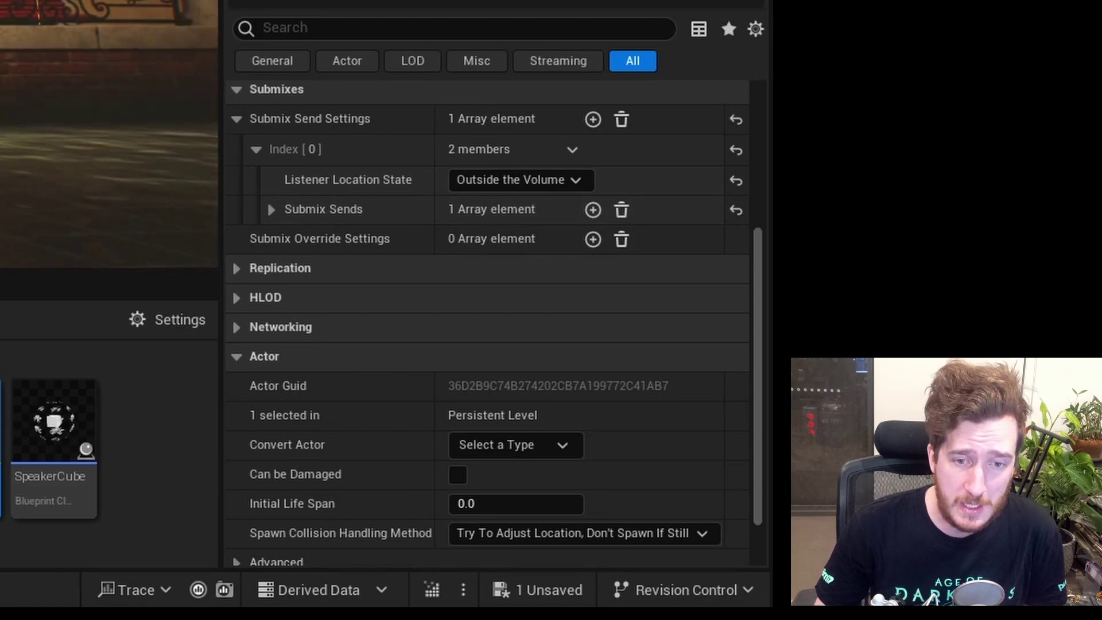
right_drag(144, 144, 155, 126)
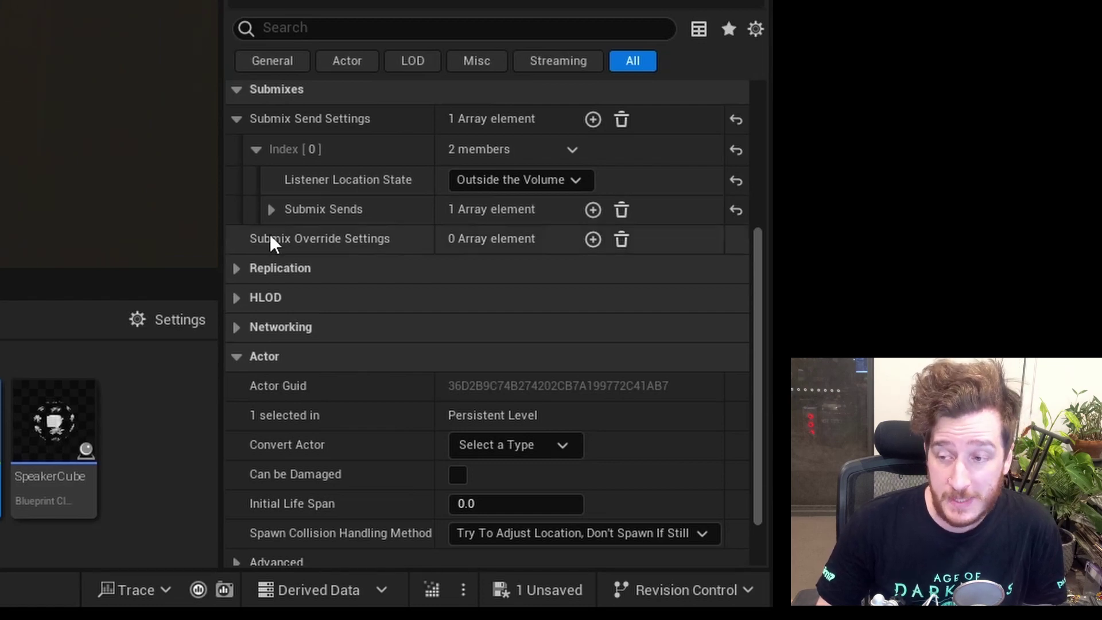
Expand the first Submix Sends element of the AudioVolume's submix send settings and examine its Send Stage options.
click(271, 208)
click(292, 239)
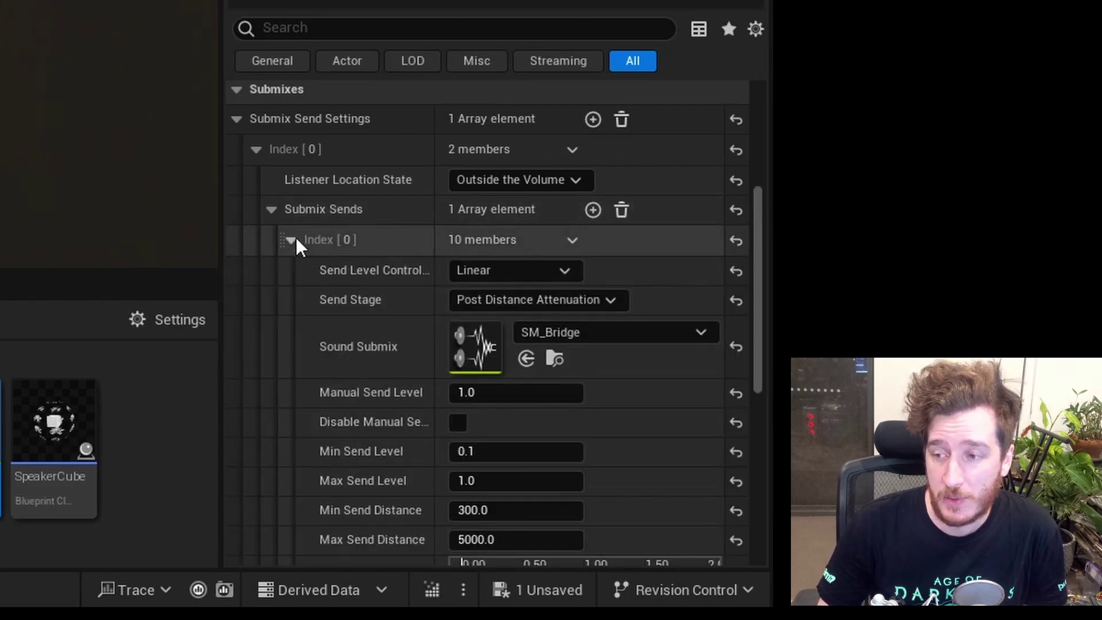
scroll(313, 248, down, 1)
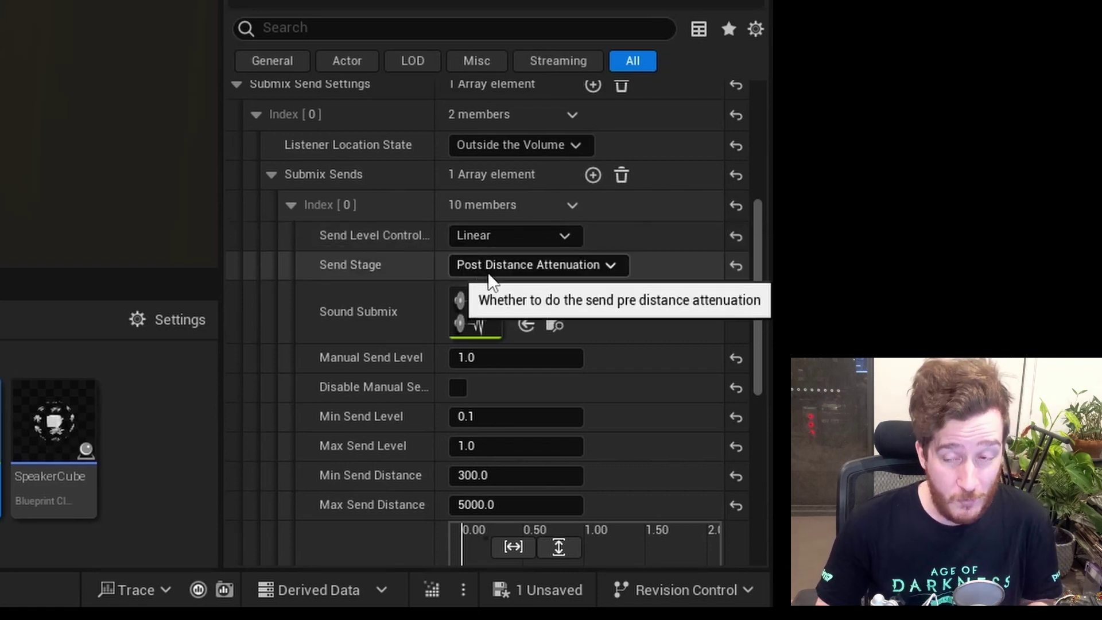
click(490, 273)
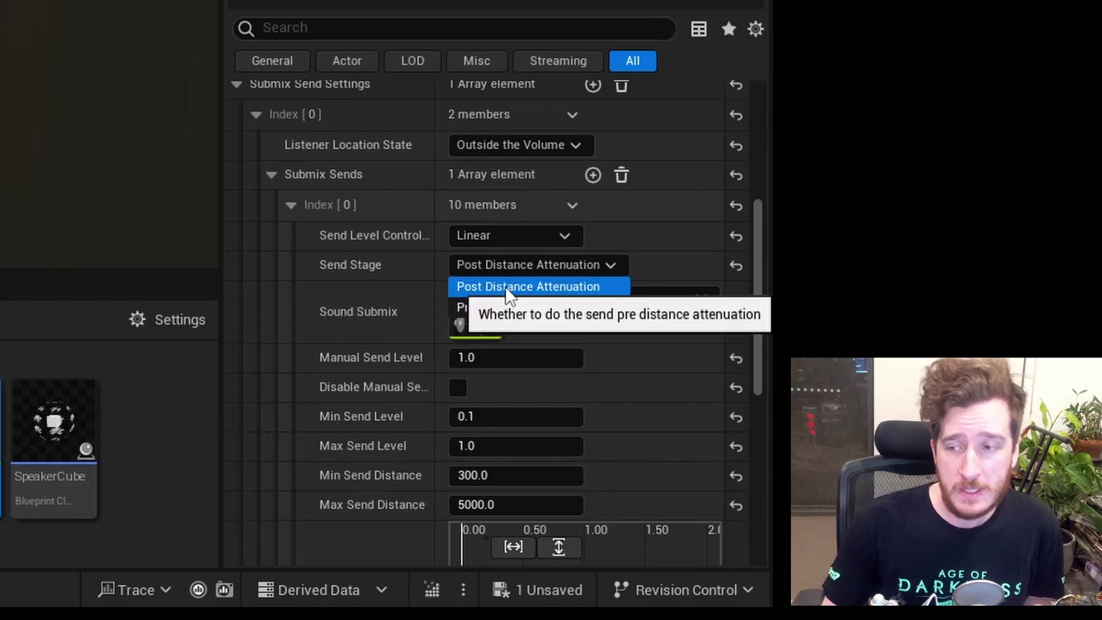
click(422, 278)
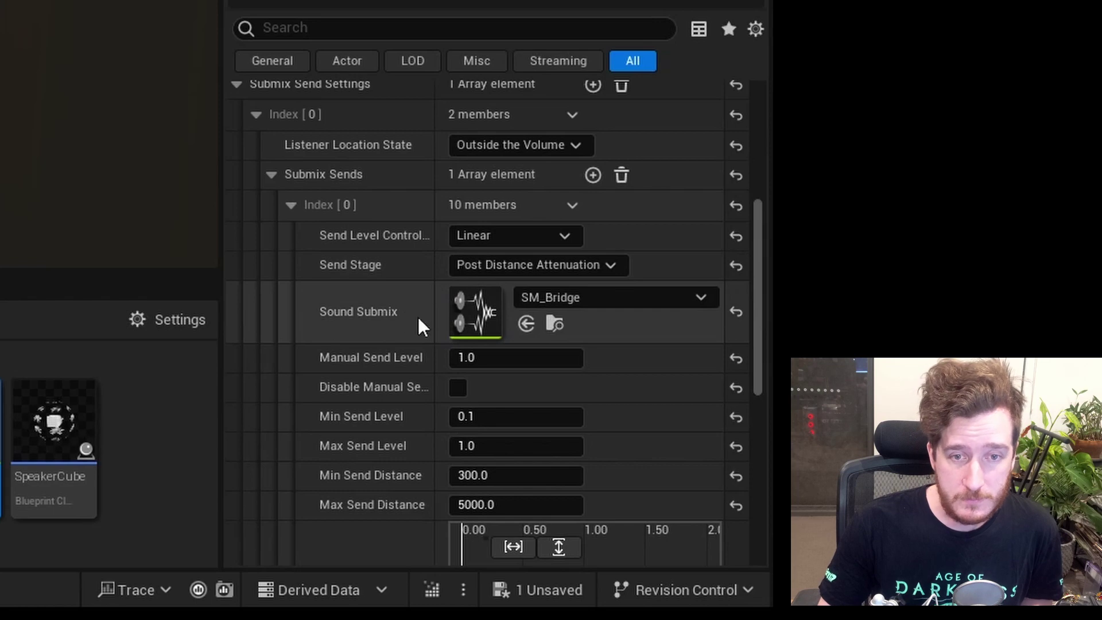
Open the SM_Bridge submix and inspect the tap settings of its MultiTapDelay effect preset.
double_click(480, 314)
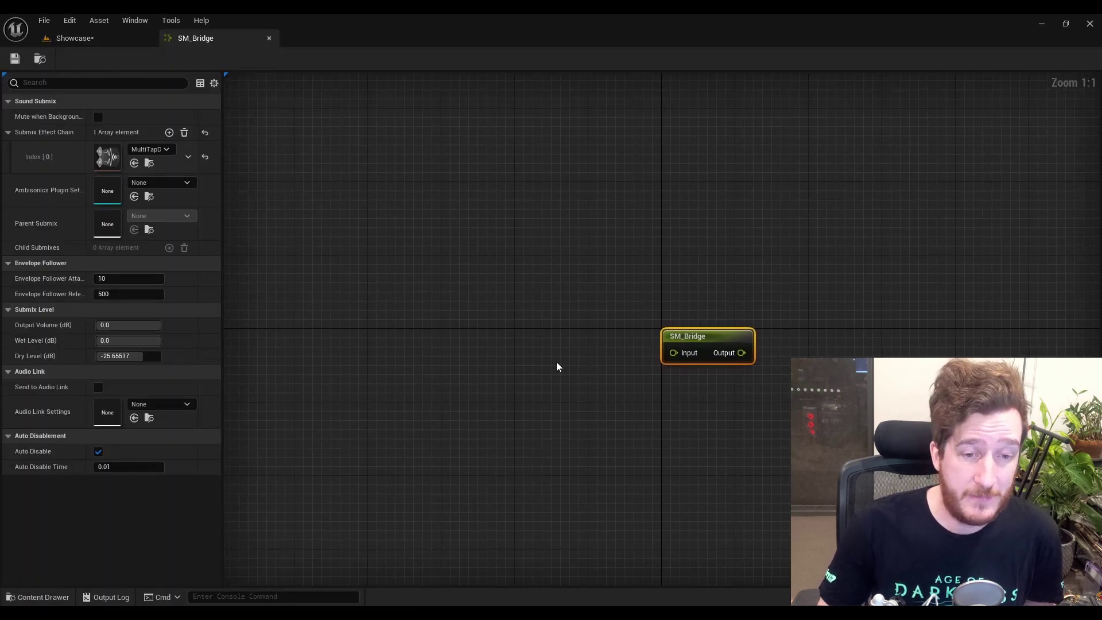
double_click(111, 159)
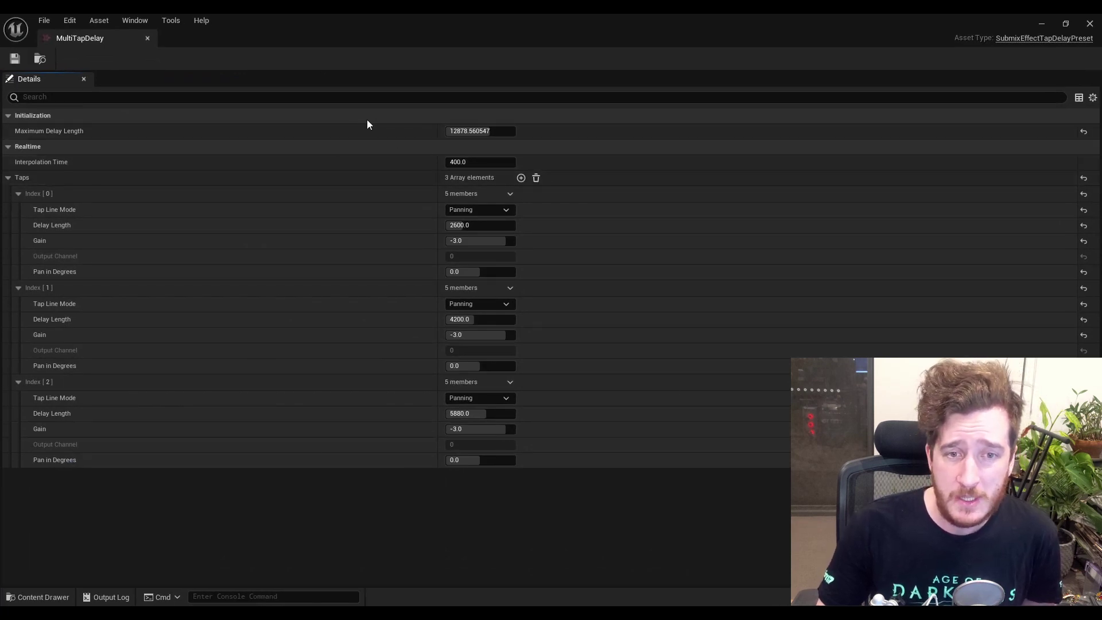
click(1045, 22)
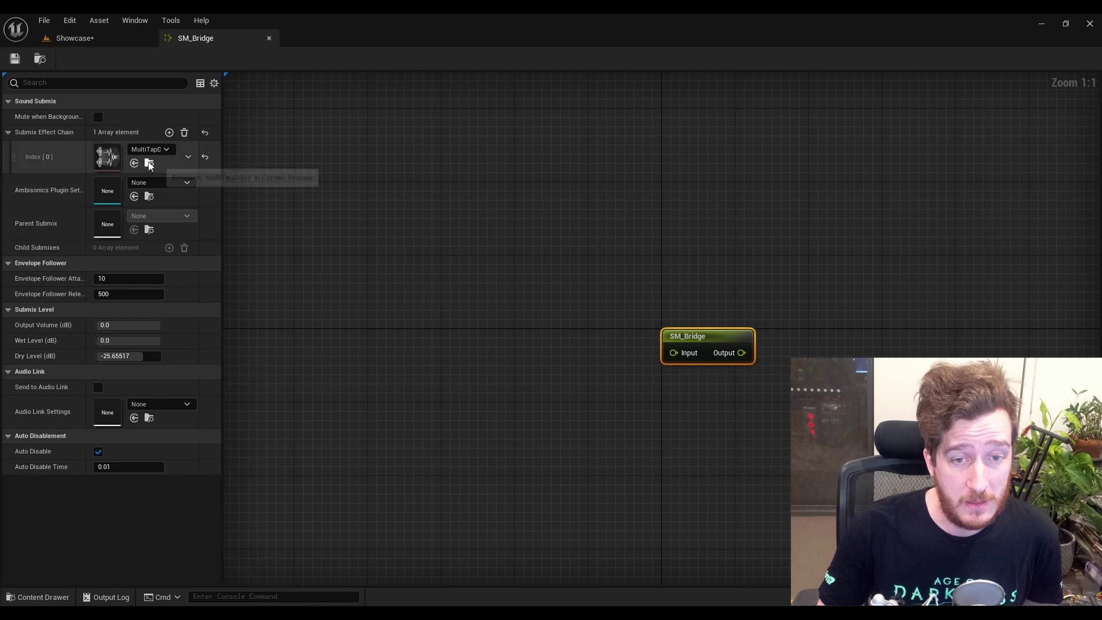
Add a second Submix Effect Chain element to SM_Bridge and start creating a preset named NewSoundEffectSubmixPreset for it in the Content folder.
click(169, 133)
click(136, 185)
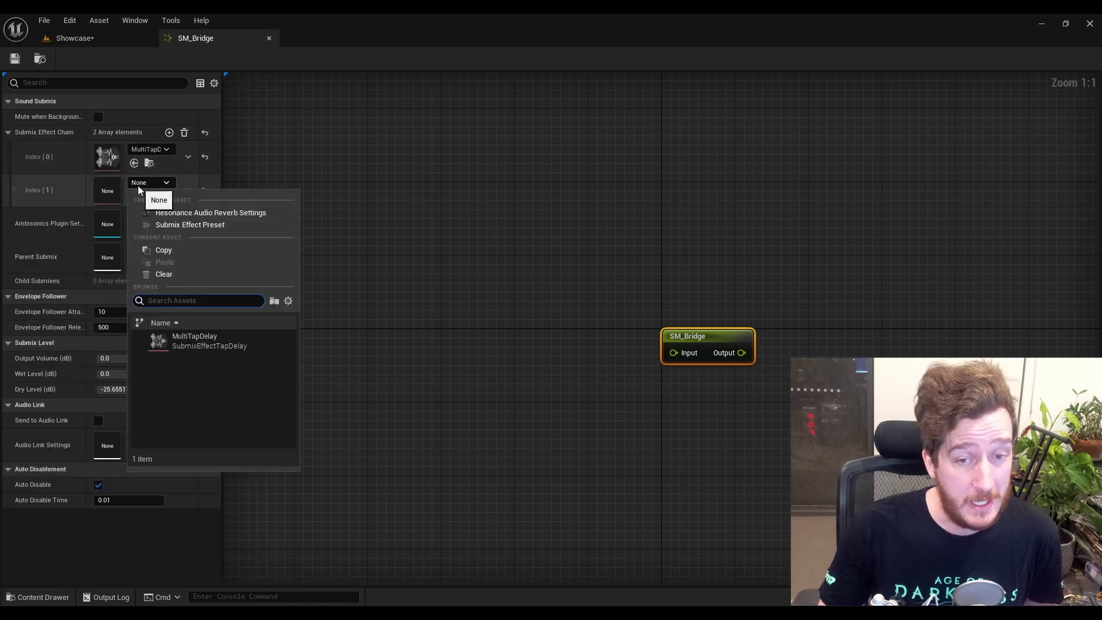
click(228, 224)
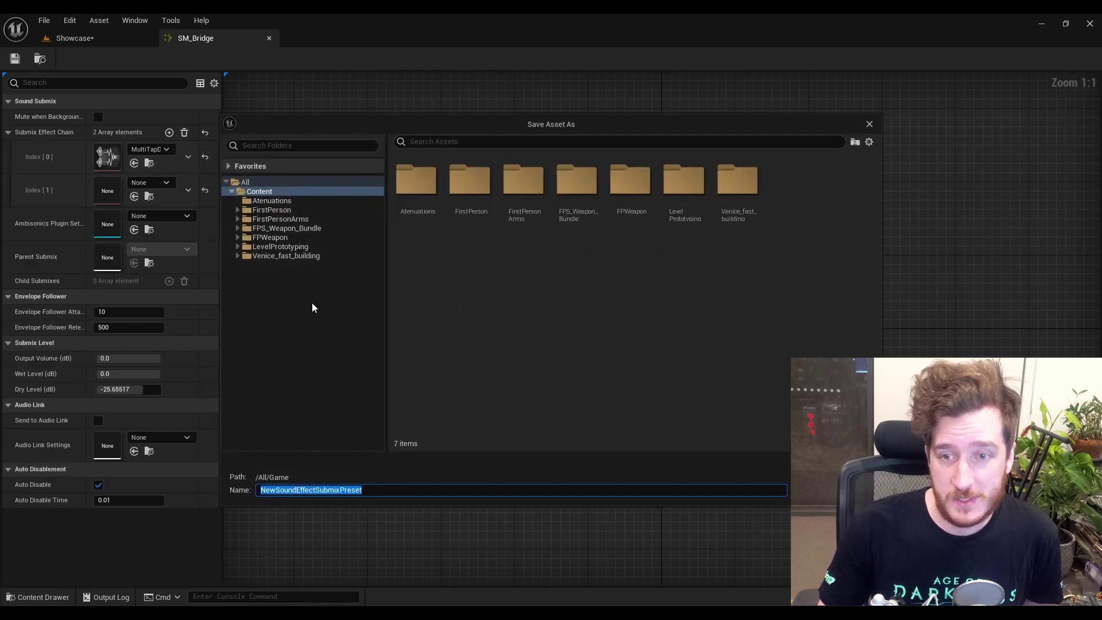
click(810, 490)
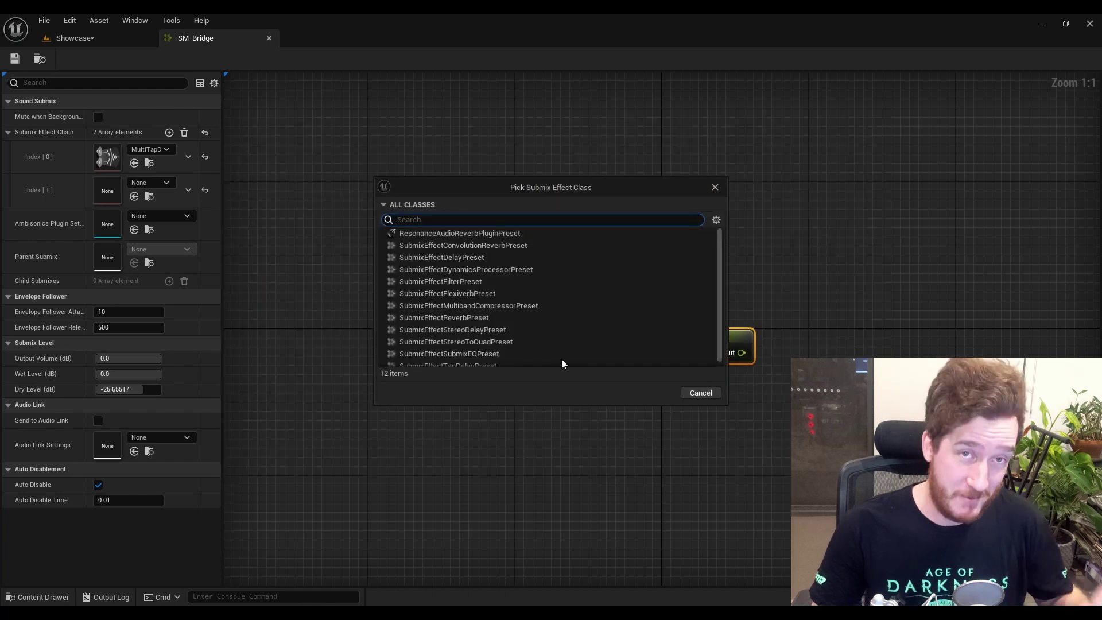
Look through the available submix effect classes, including convolution reverb, dynamics processor and stereo delay, and cancel the preset creation.
scroll(538, 240, down, 1)
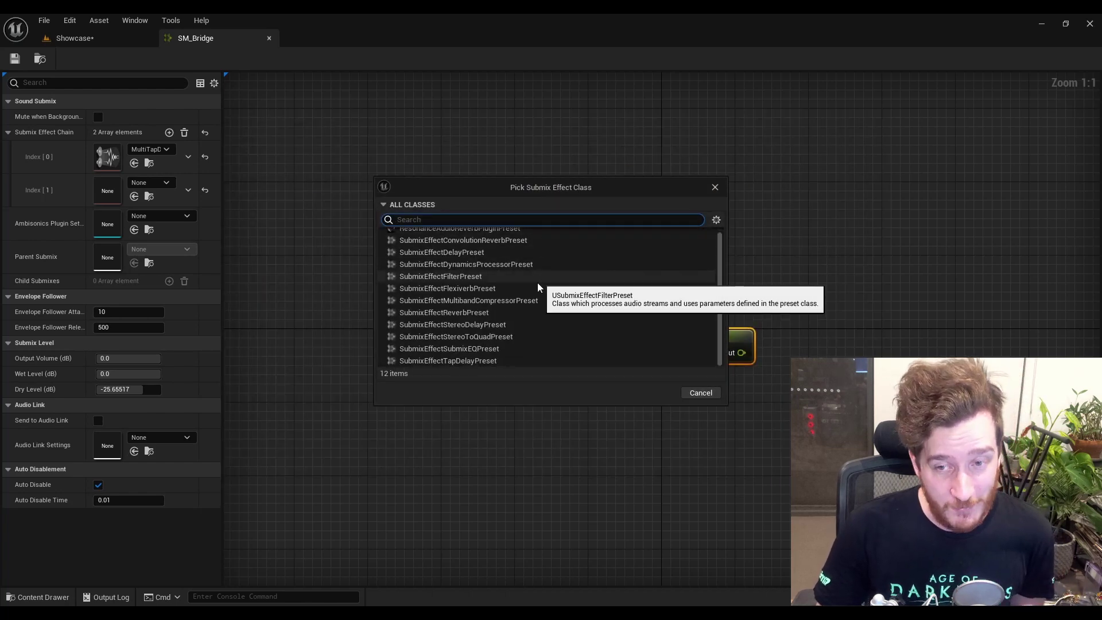
scroll(513, 304, up, 1)
click(508, 245)
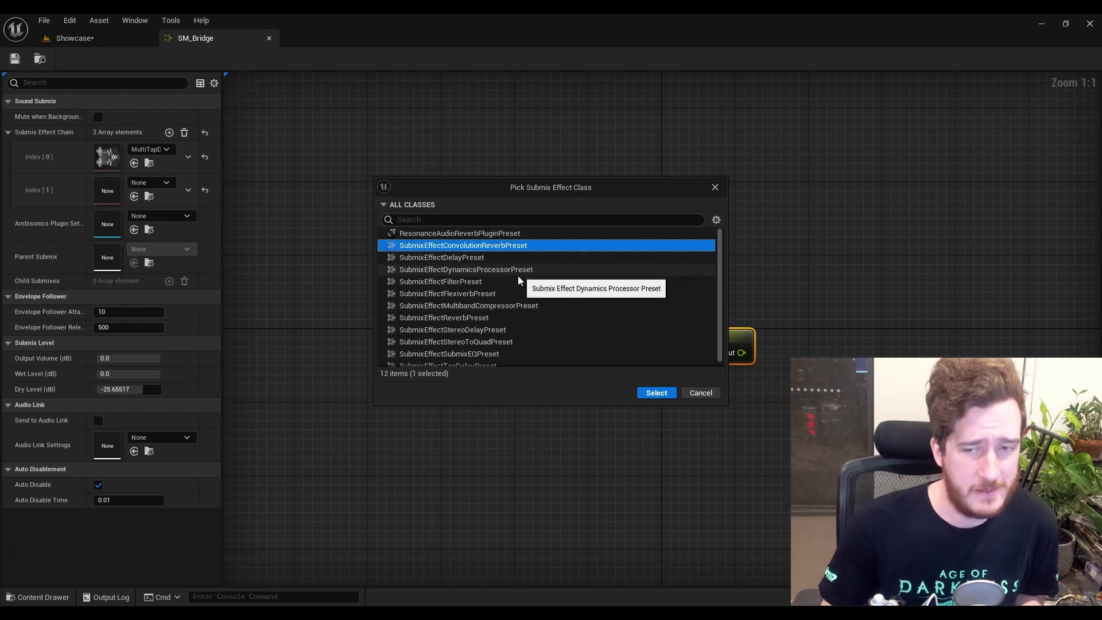
click(517, 270)
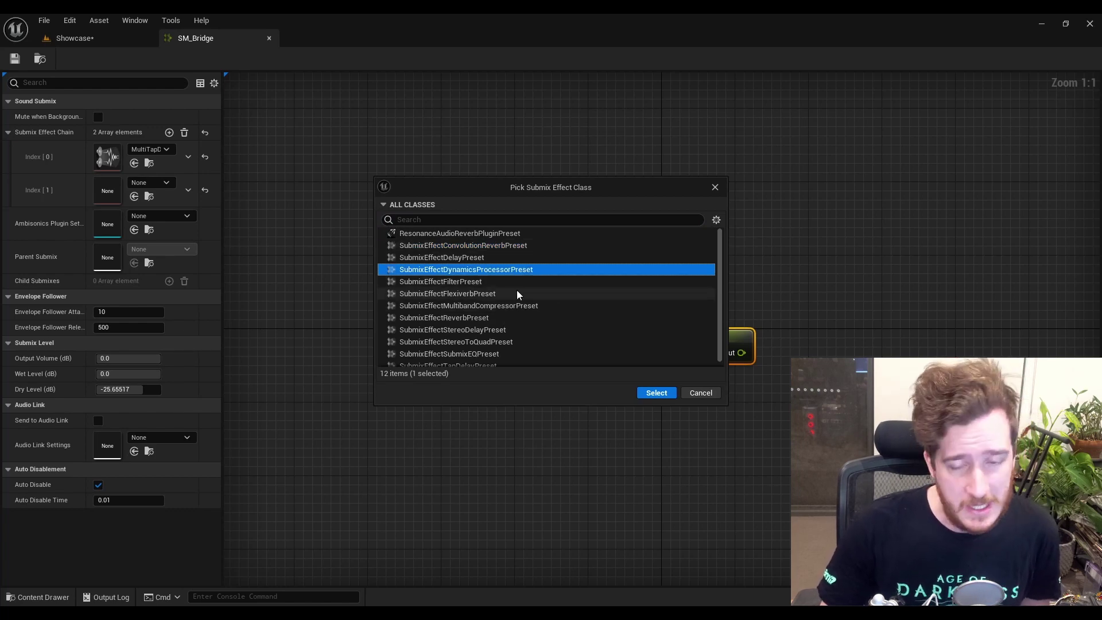
scroll(516, 296, down, 1)
click(498, 336)
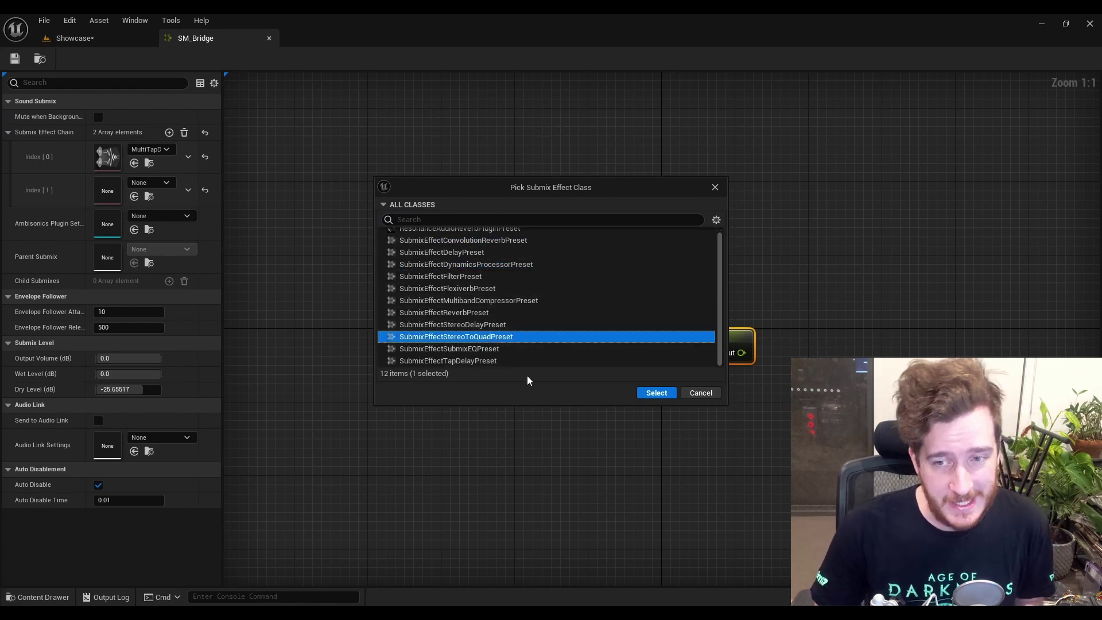
click(527, 326)
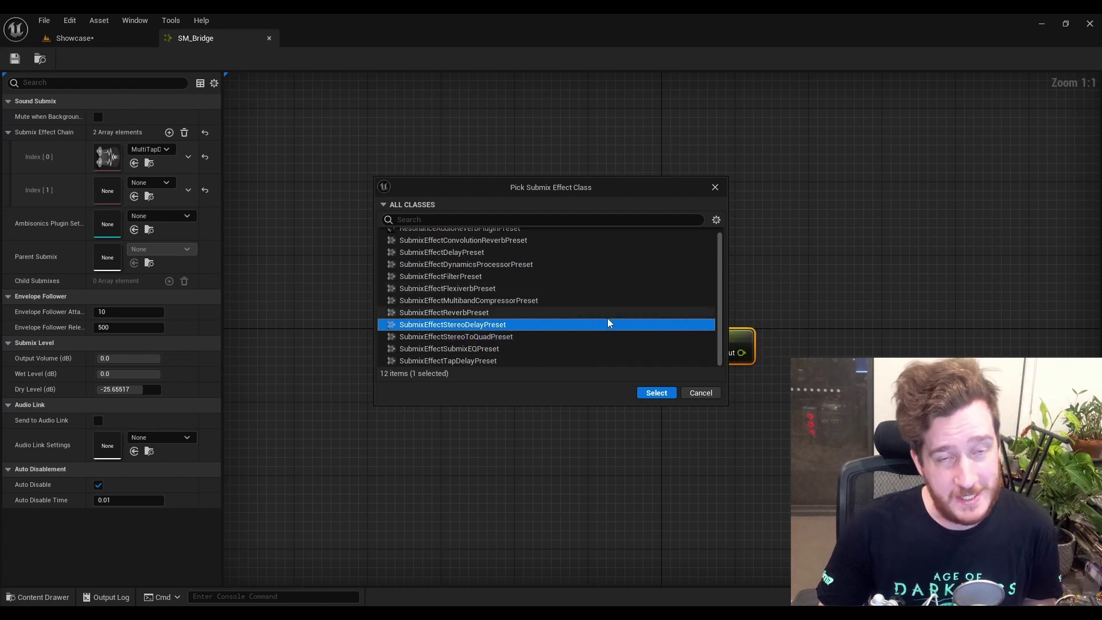
click(701, 395)
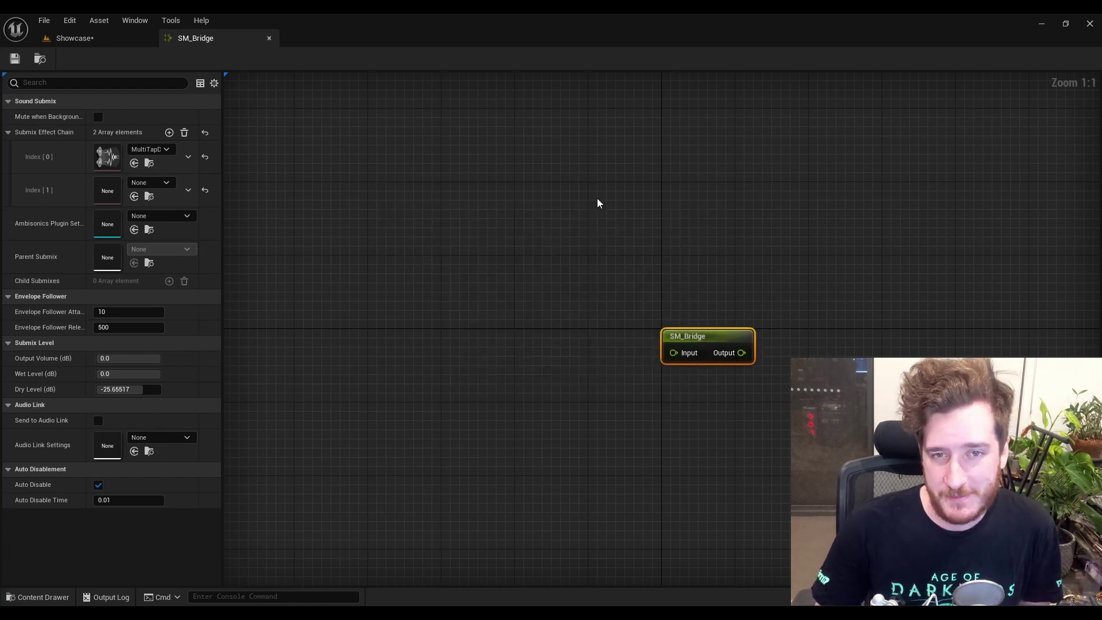
Return to the Showcase level and review the AudioVolume's submix send levels, send distances and custom send level curve.
click(75, 38)
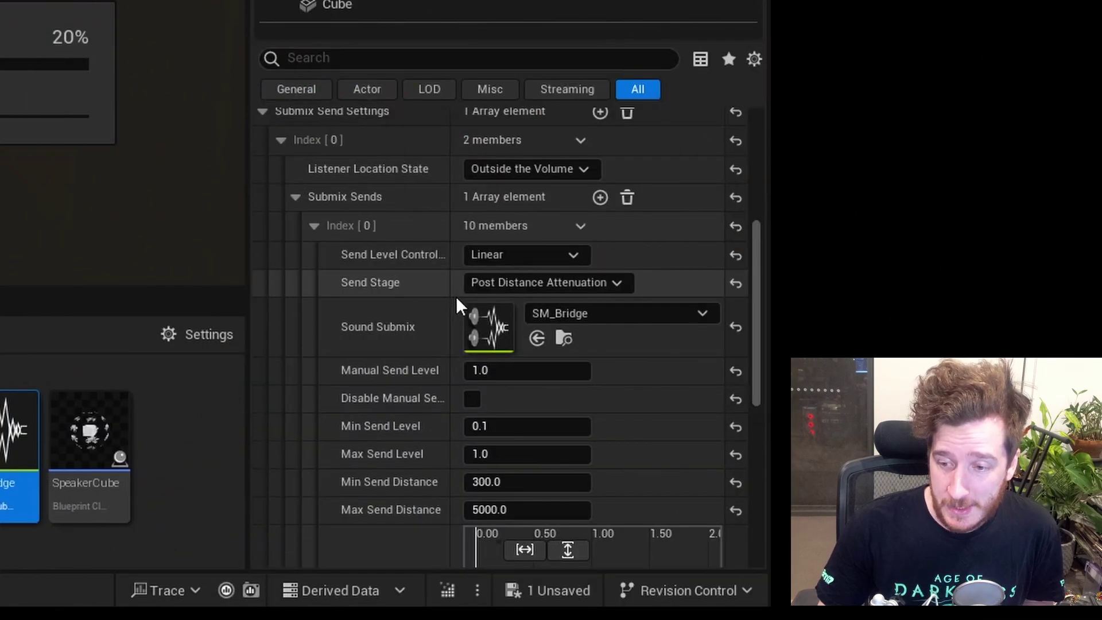
scroll(421, 303, down, 1)
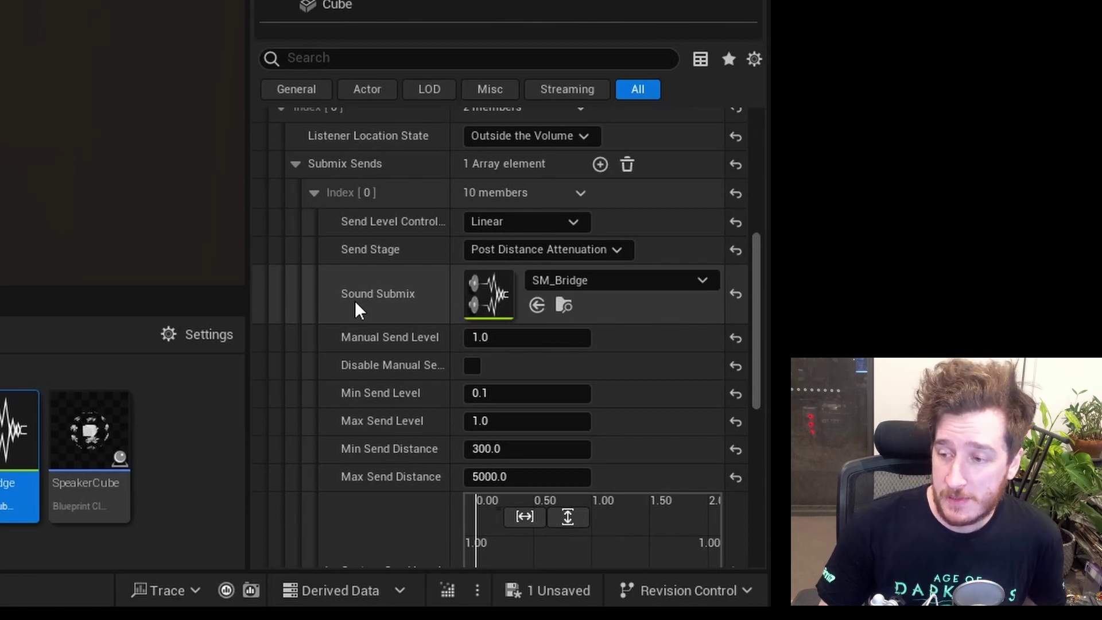
scroll(435, 329, down, 1)
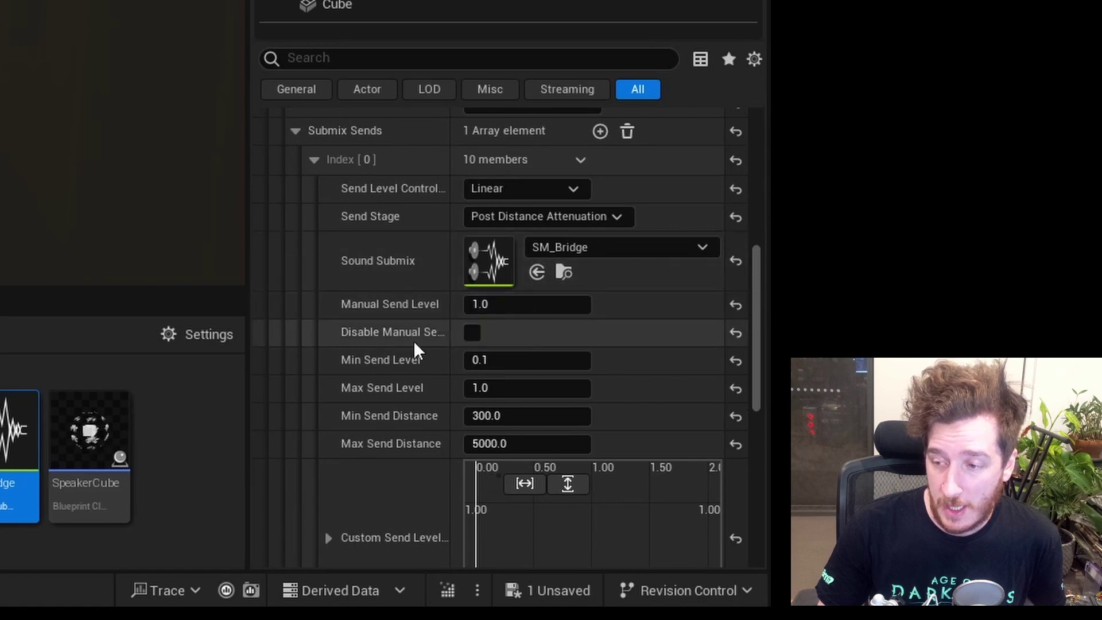
scroll(410, 379, down, 1)
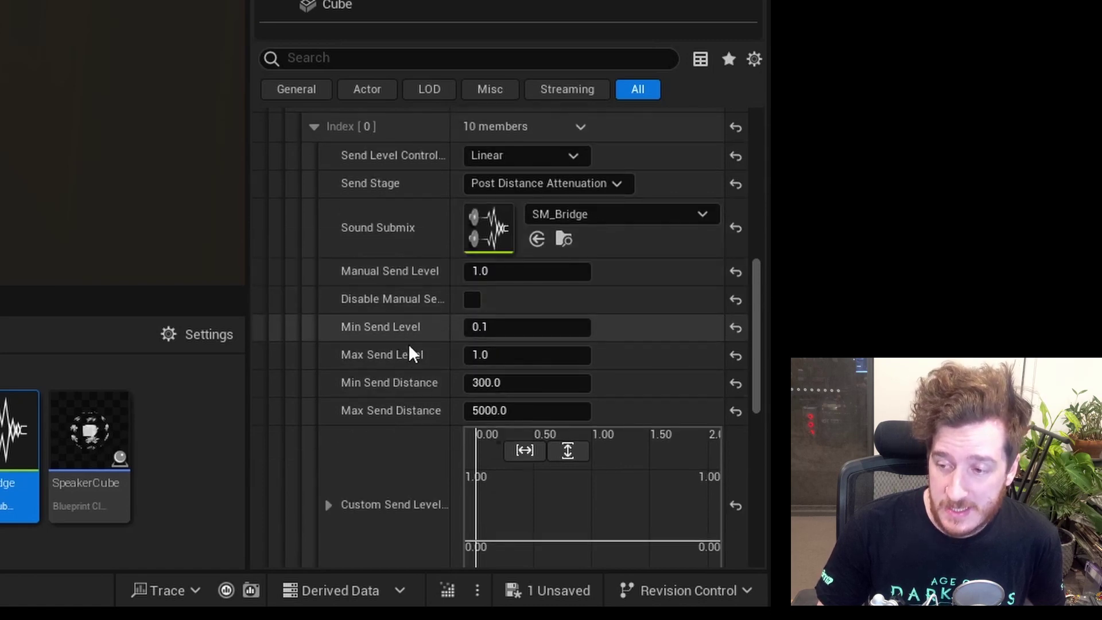
scroll(424, 359, down, 2)
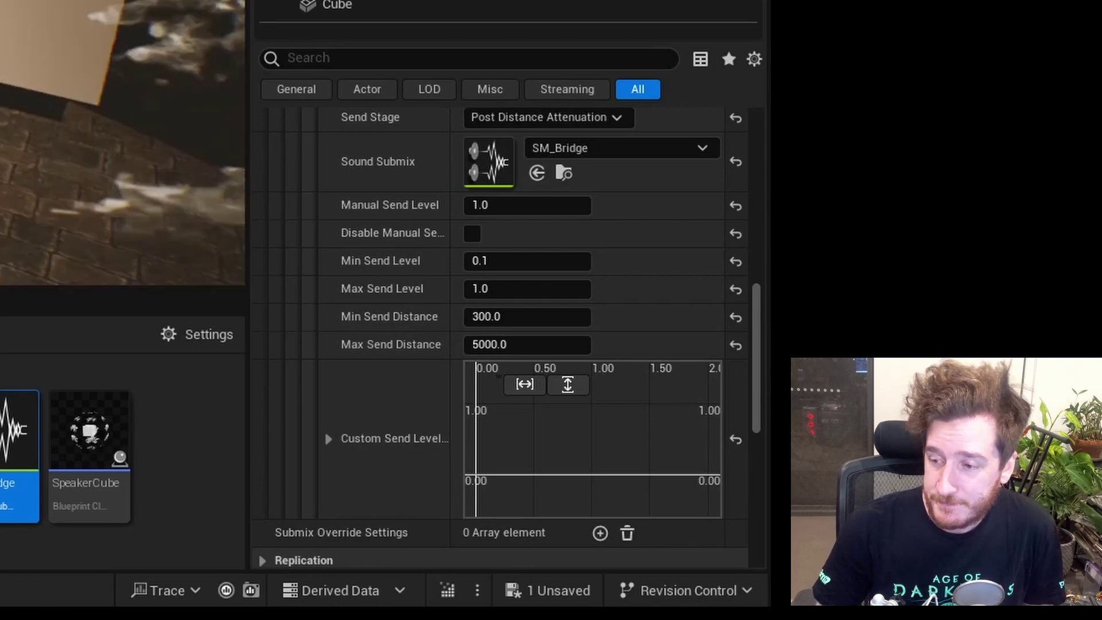
scroll(425, 288, down, 5)
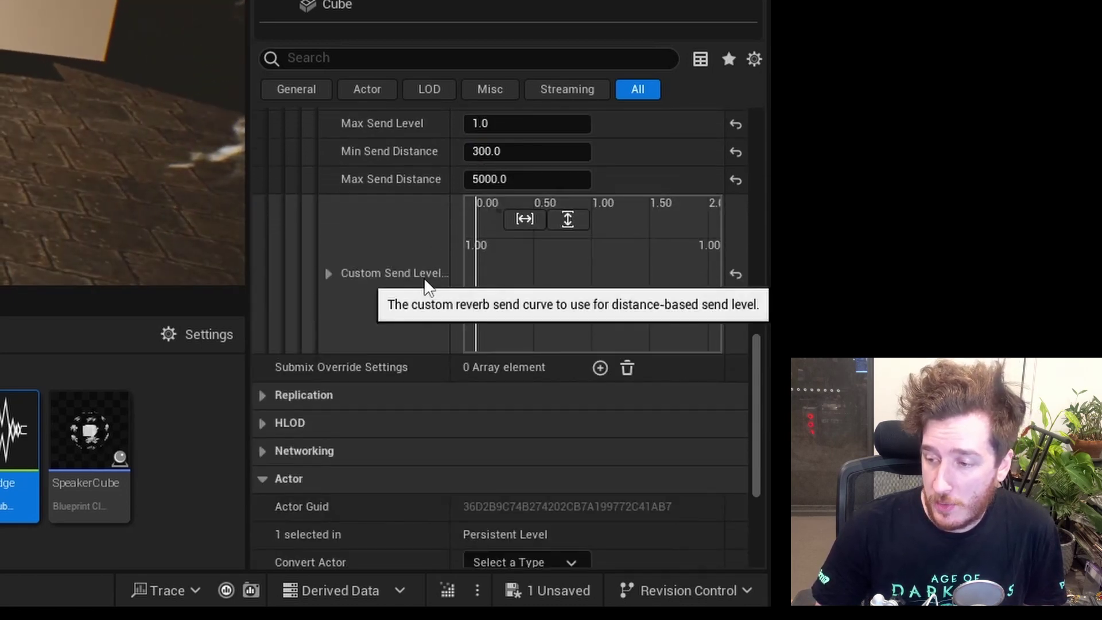
scroll(401, 378, down, 3)
scroll(402, 385, down, 1)
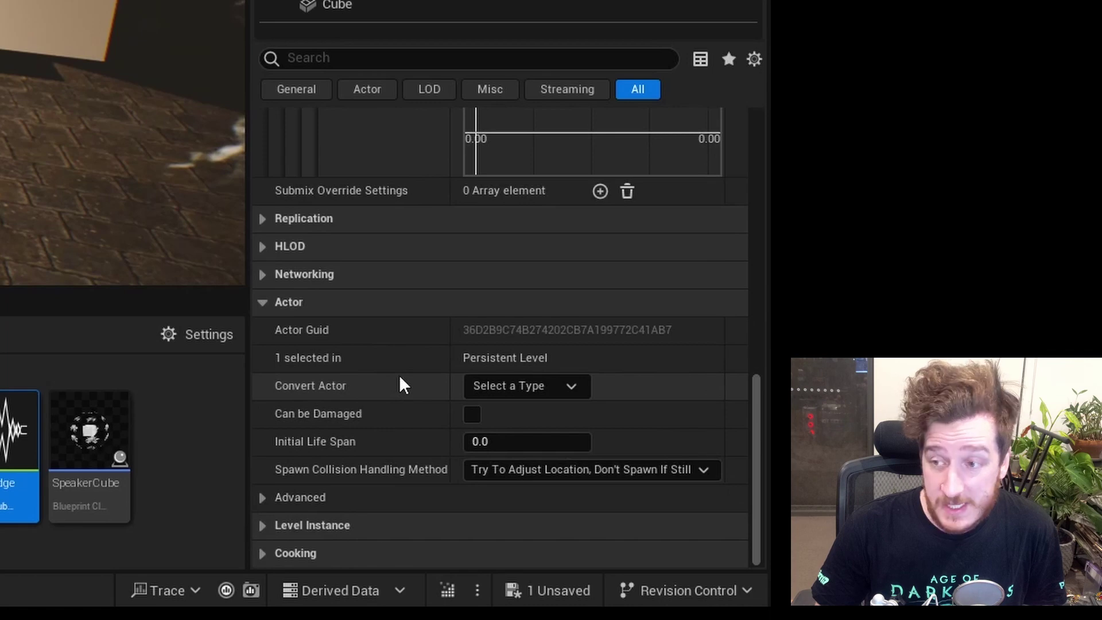
scroll(408, 379, up, 10)
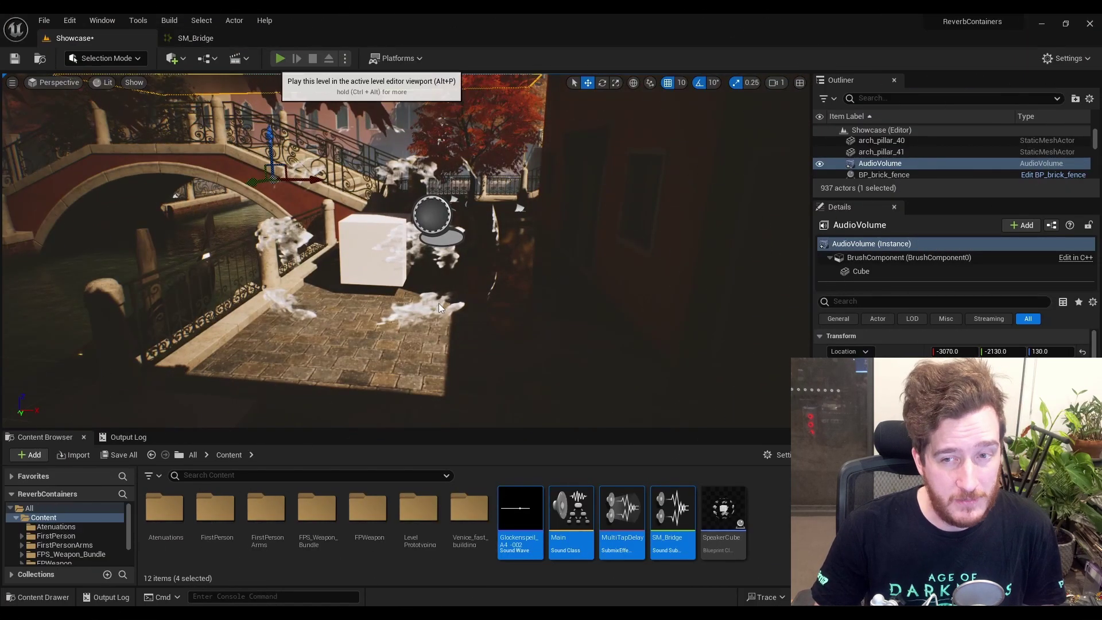
Play the level, walk toward the speaker cube and raise the system volume to 64.
key(alt+p)
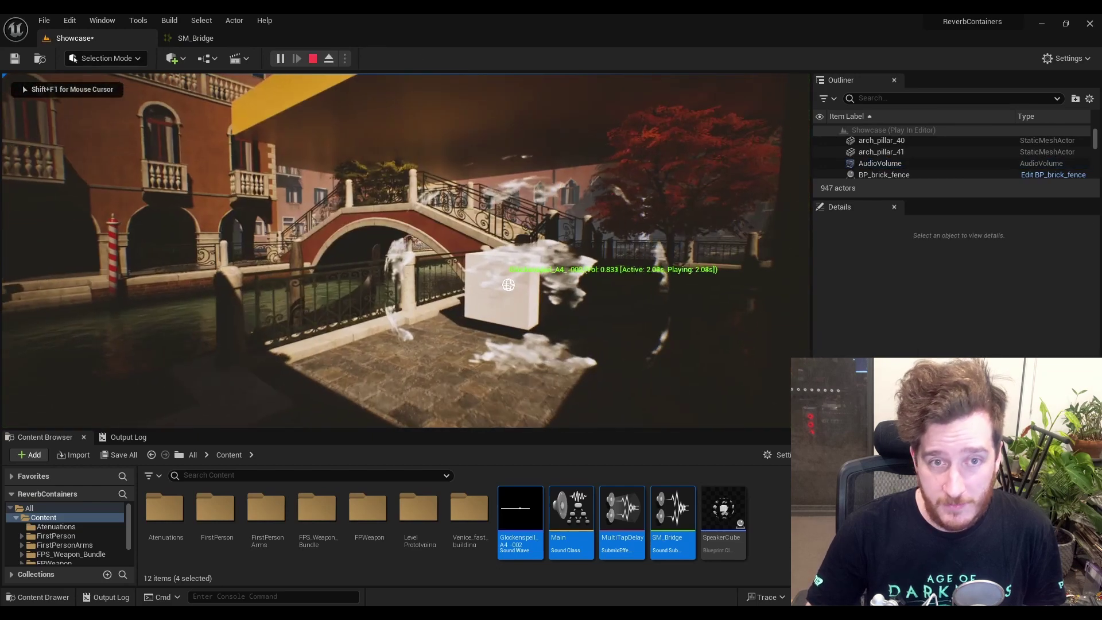
key(w)
key(XF86AudioRaiseVolume)
key(XF86AudioRaiseVolume)
key(XF86AudioRaiseVolume)
key(XF86AudioRaiseVolume)
key(XF86AudioRaiseVolume)
key(XF86AudioRaiseVolume)
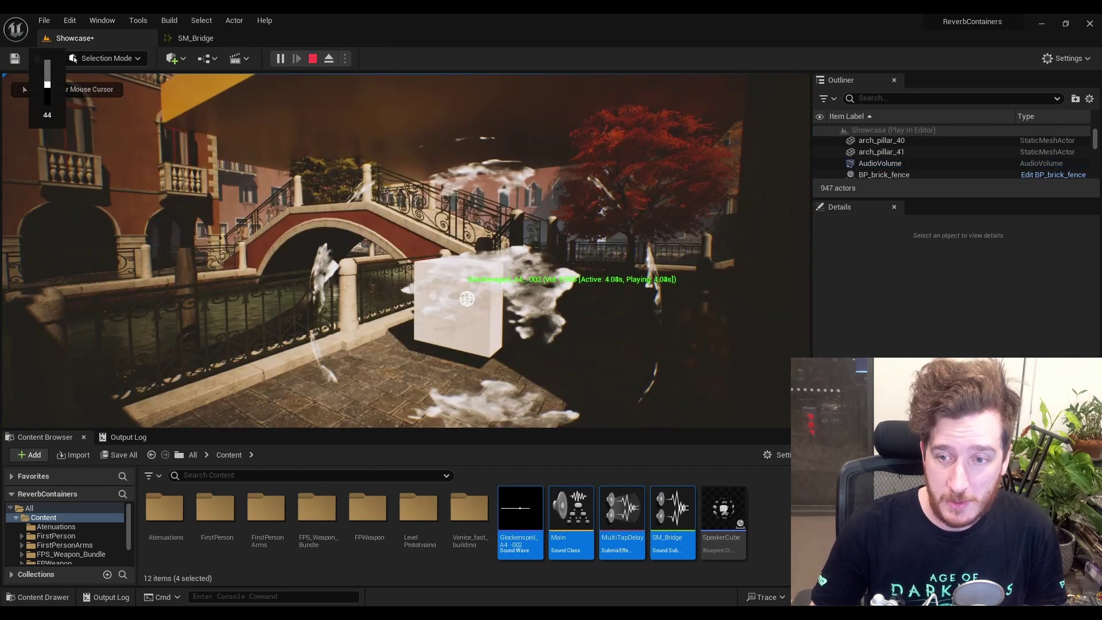
key(XF86AudioRaiseVolume)
key(XF86AudioRaiseVolume)
key(XF86AudioRaiseVolume)
key(XF86AudioRaiseVolume)
key(XF86AudioRaiseVolume)
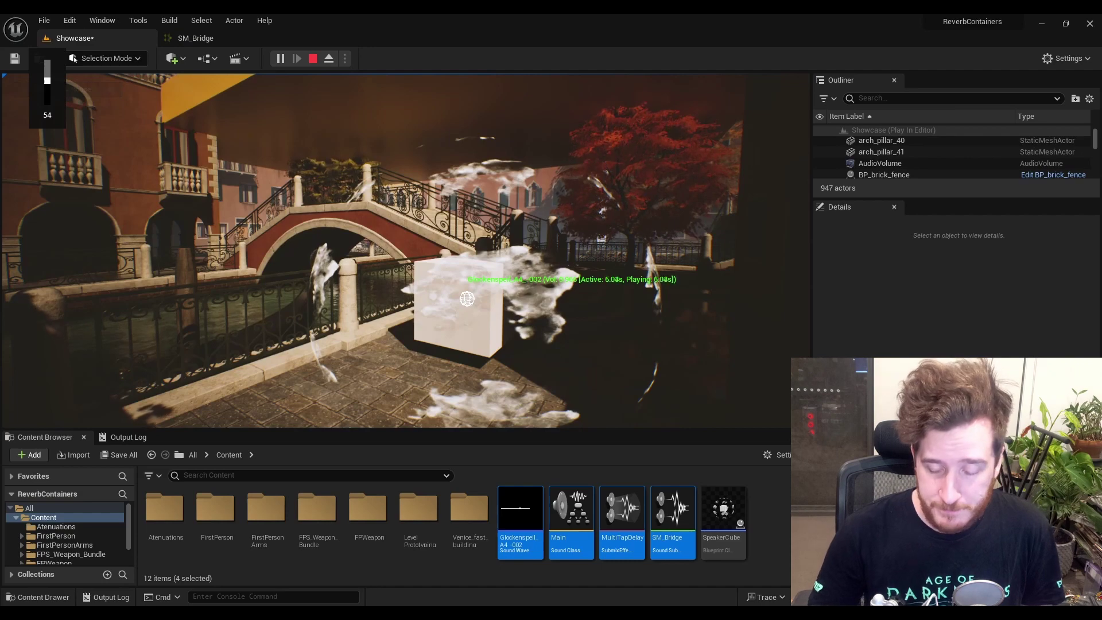
key(XF86AudioRaiseVolume)
key(XF86AudioRaiseVolume)
key(XF86AudioRaiseVolume)
key(XF86AudioRaiseVolume)
key(XF86AudioRaiseVolume)
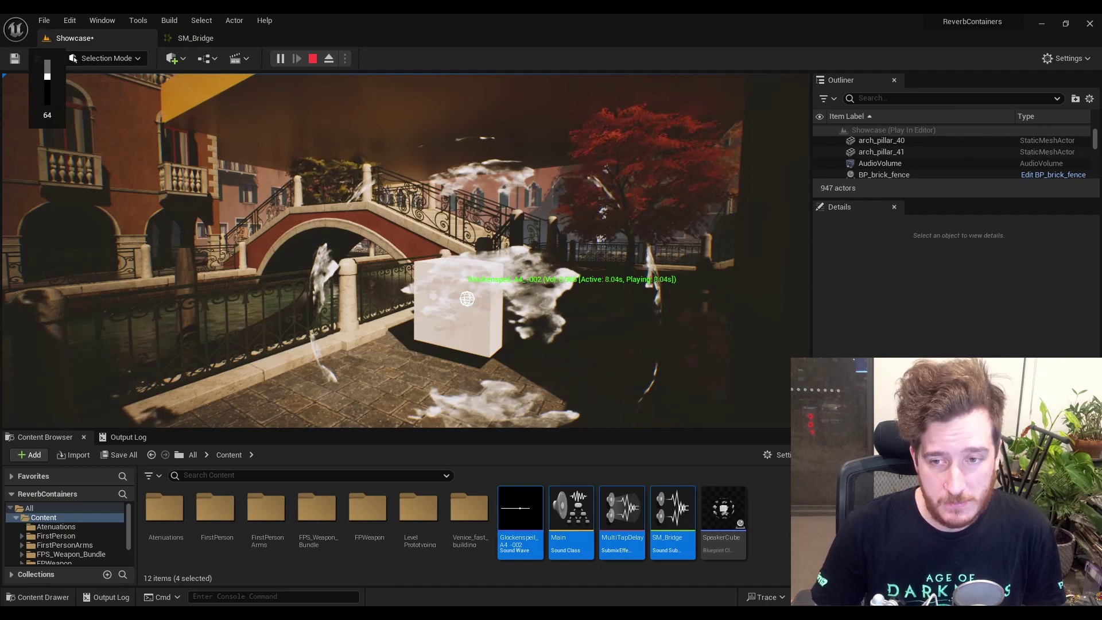
Pick up the speaker cube, drop it near the bridge stairs and move around it to compare the reverb.
key(w)
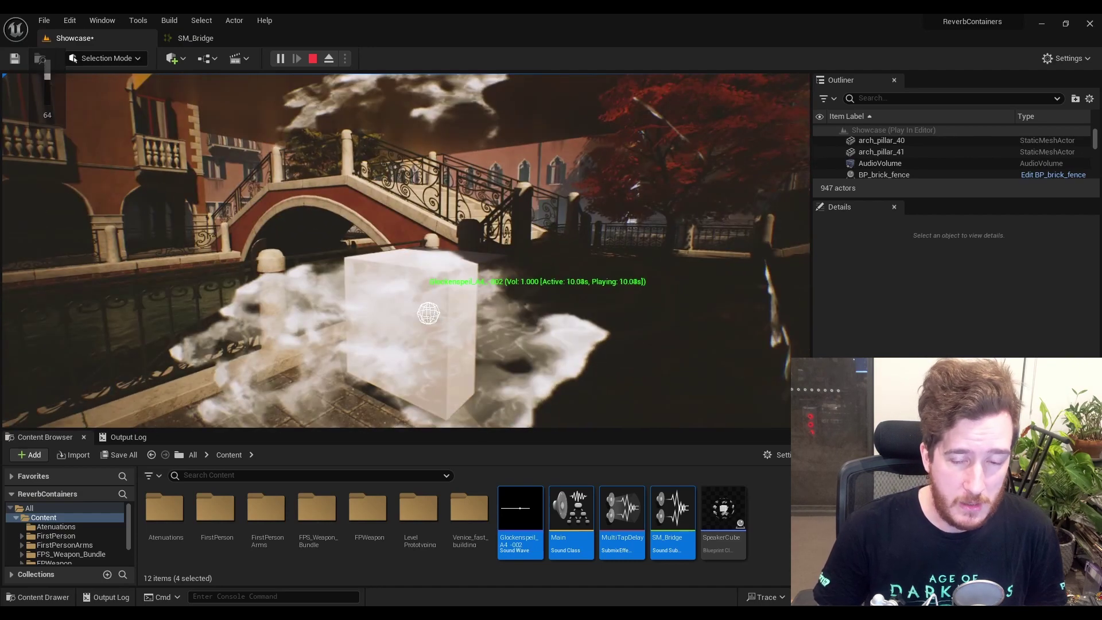
key(w)
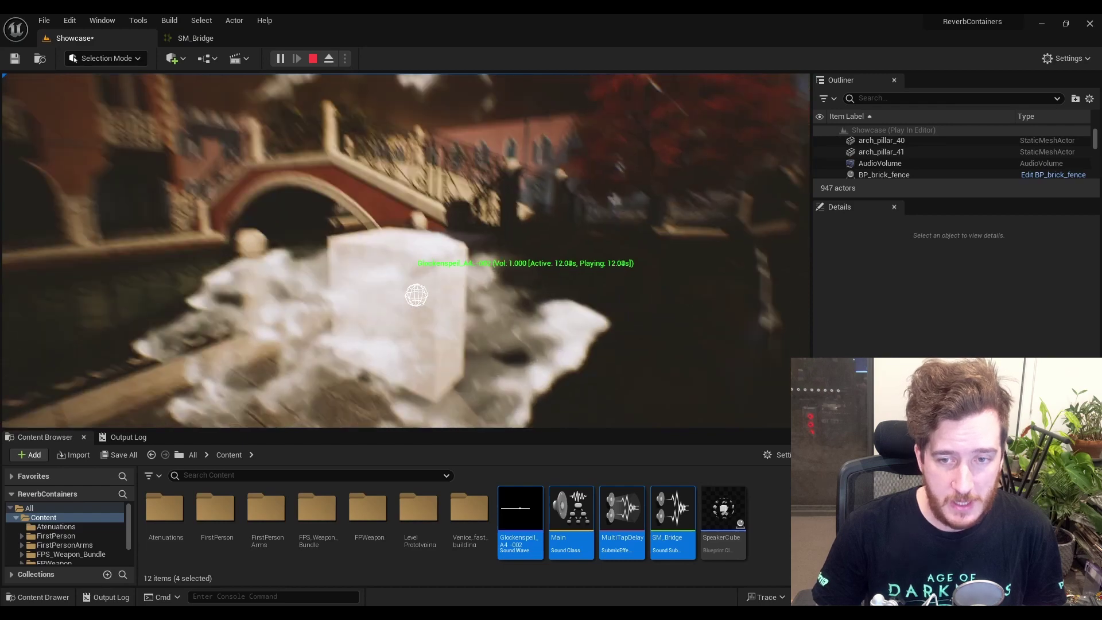
key(e)
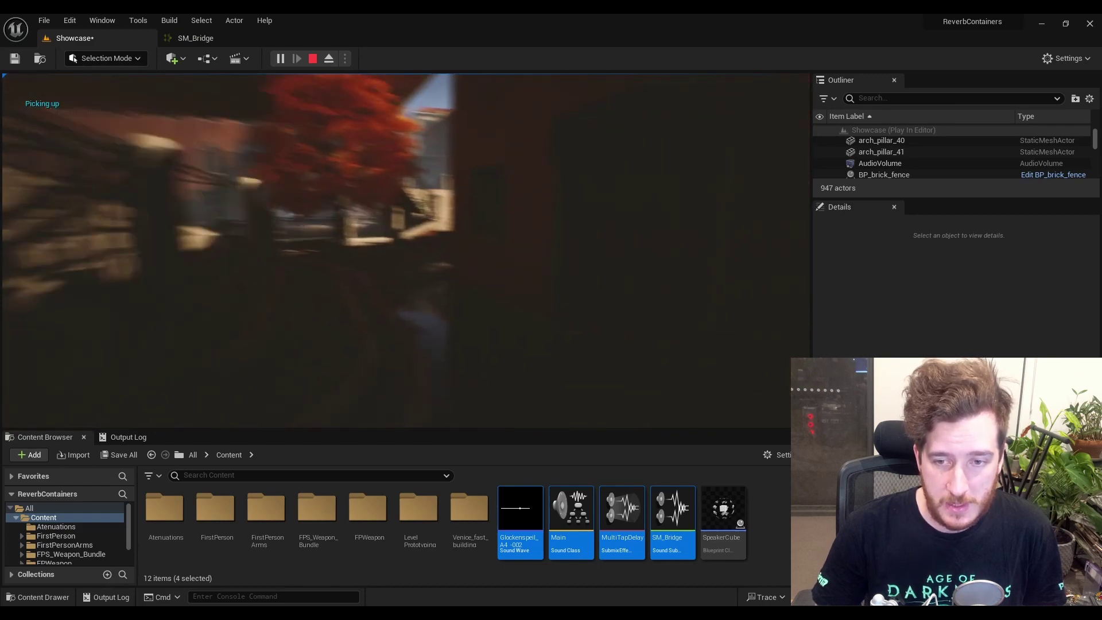
key(w)
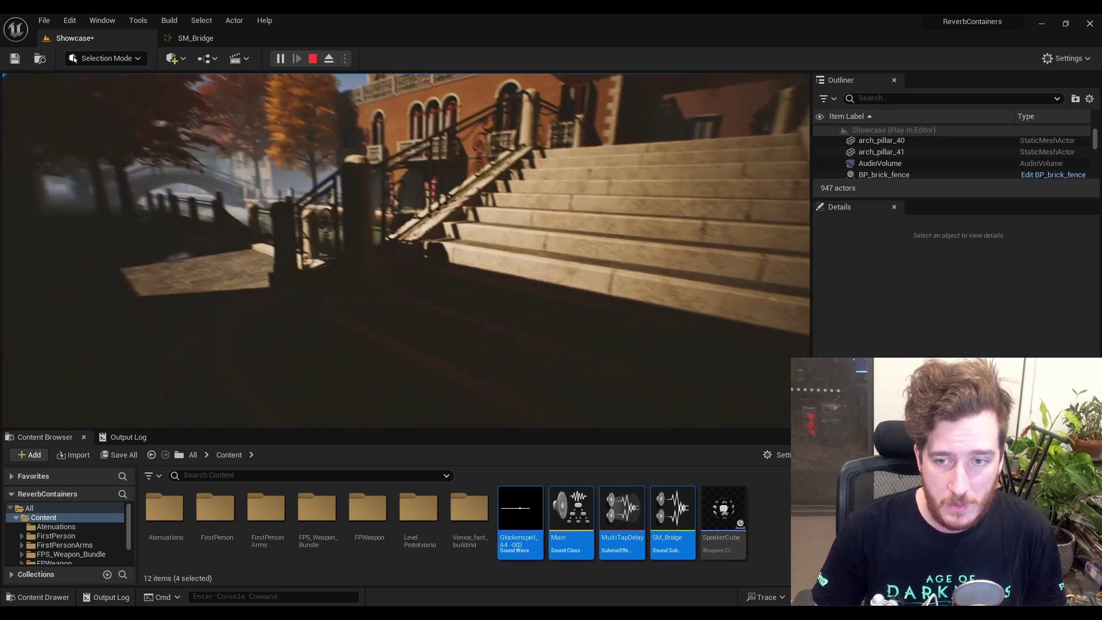
key(e)
key(s)
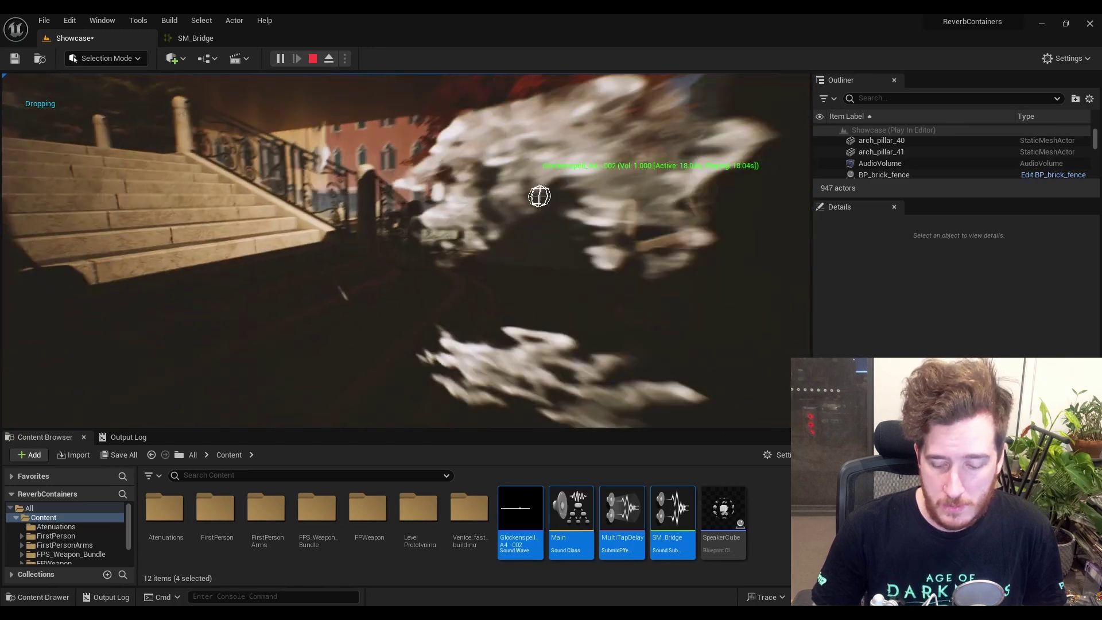
key(XF86AudioLowerVolume)
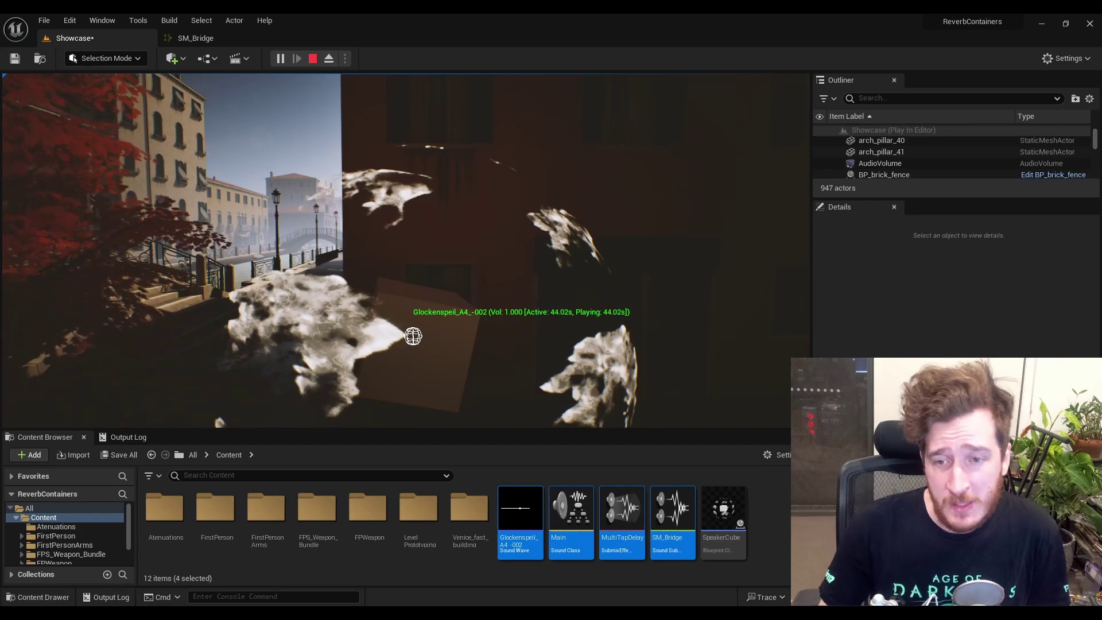
key(s)
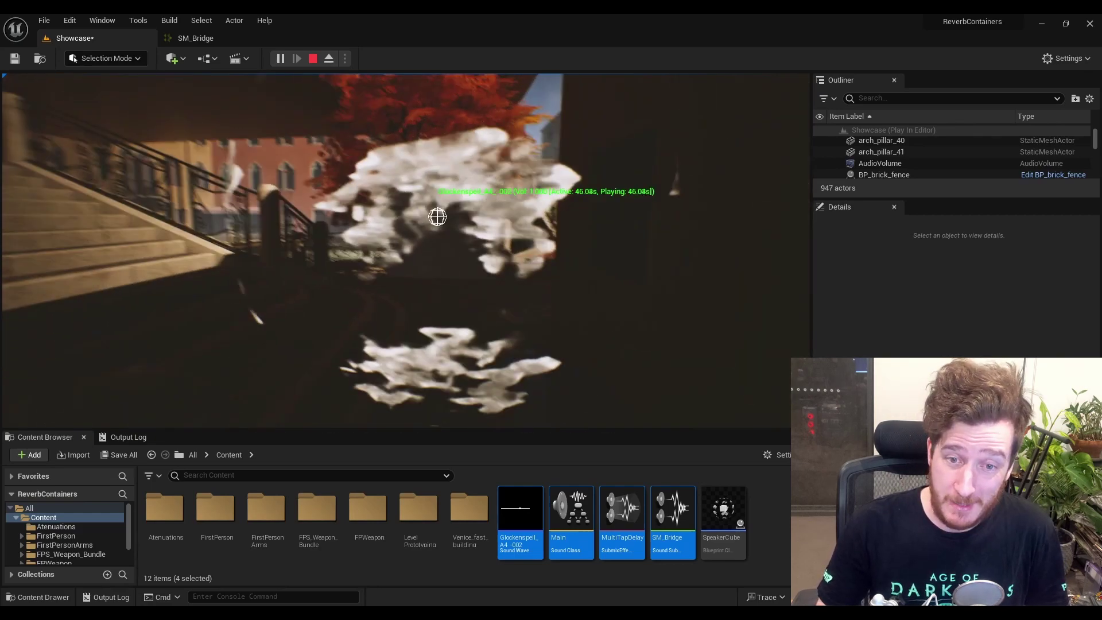
Back away from the speaker cube, stop the play session, select the AudioVolume to check its properties and save the Showcase level.
key(s)
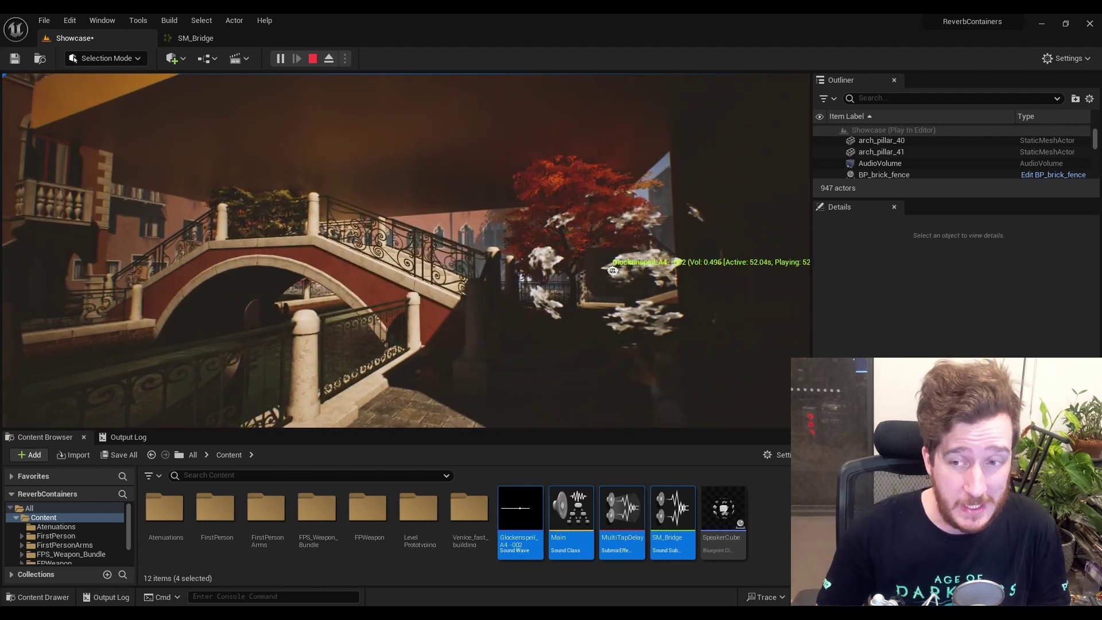
key(Escape)
click(867, 163)
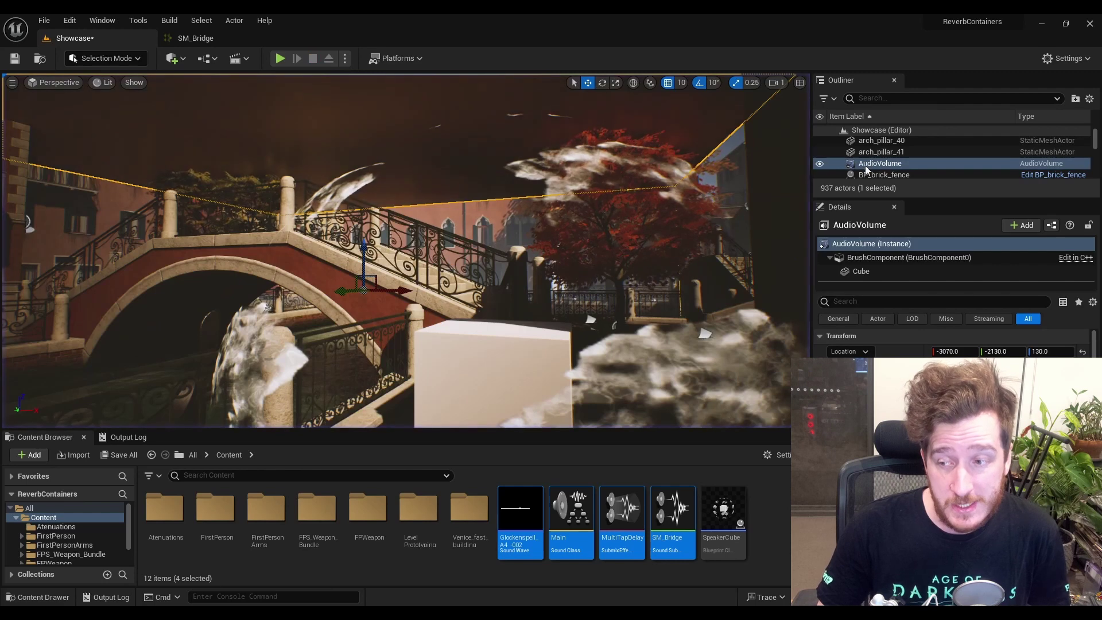
scroll(884, 371, down, 5)
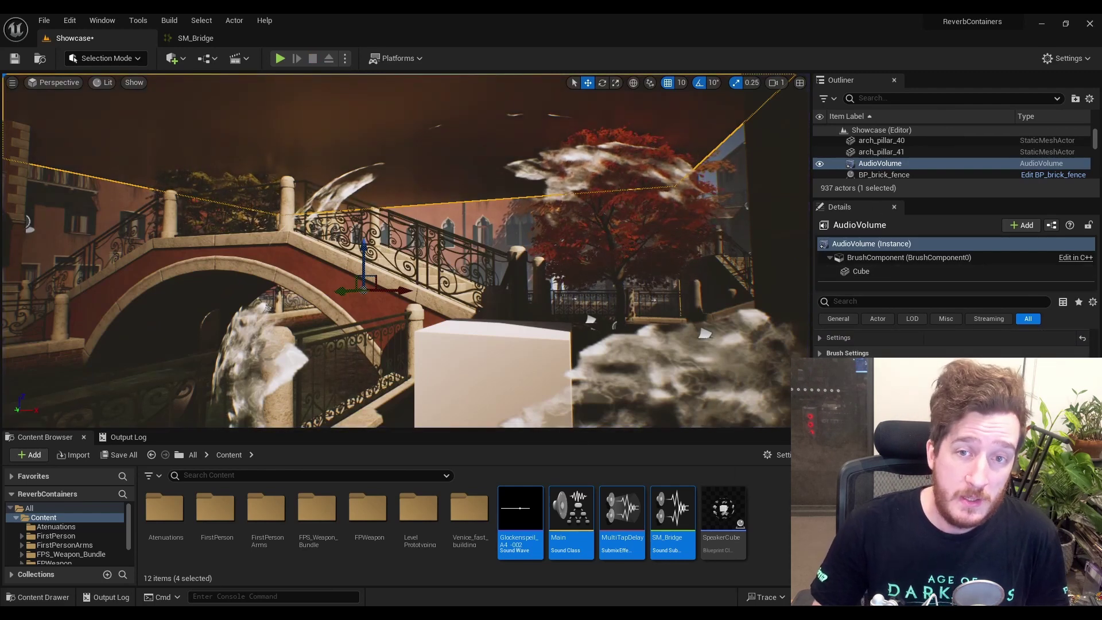
key(ctrl+s)
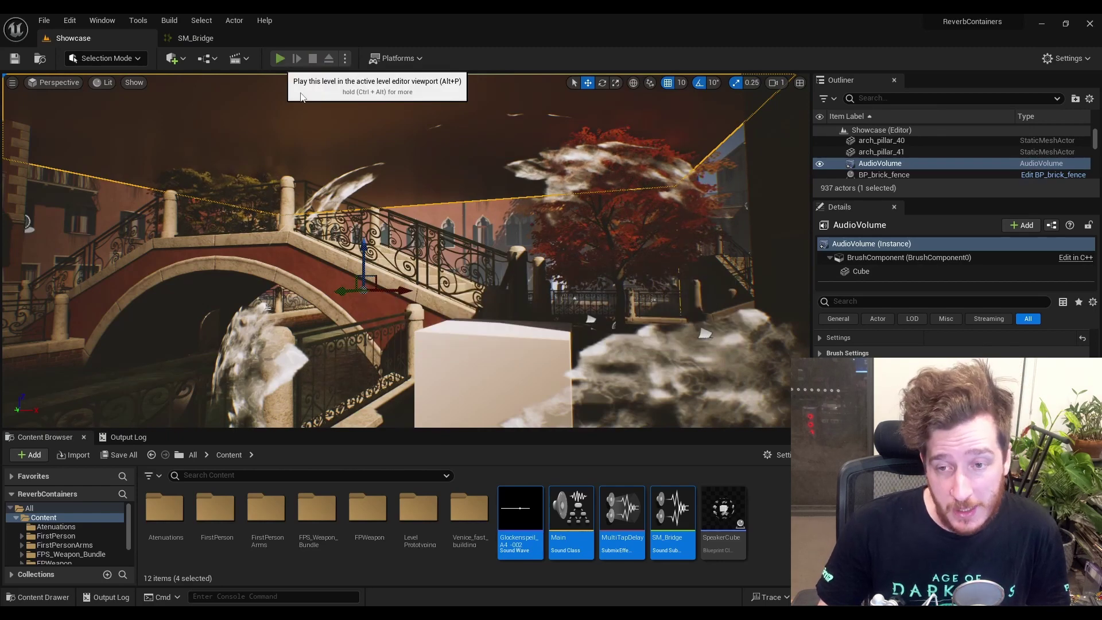
Play the level, pick up the speaker cube and drop it beside the bridge stairs.
click(280, 58)
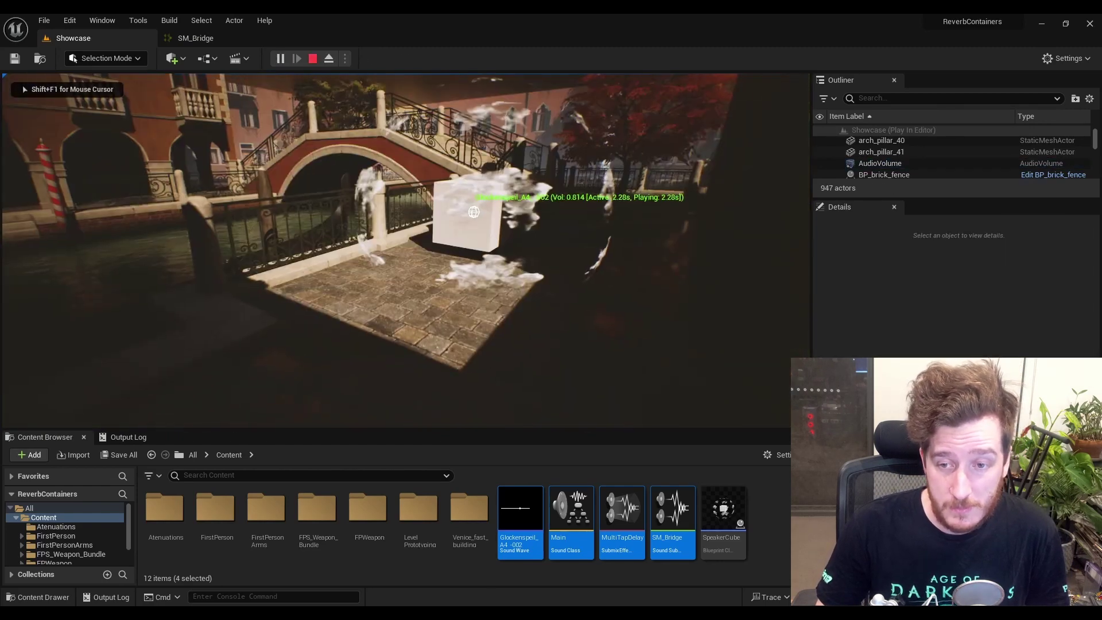
key(w)
key(e)
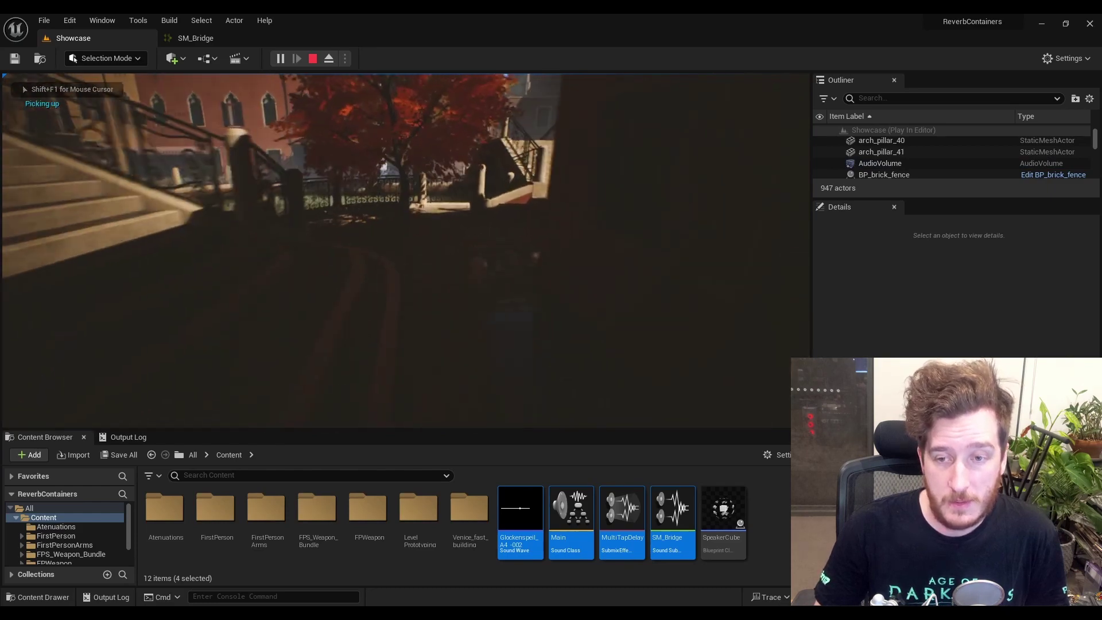
key(w)
key(e)
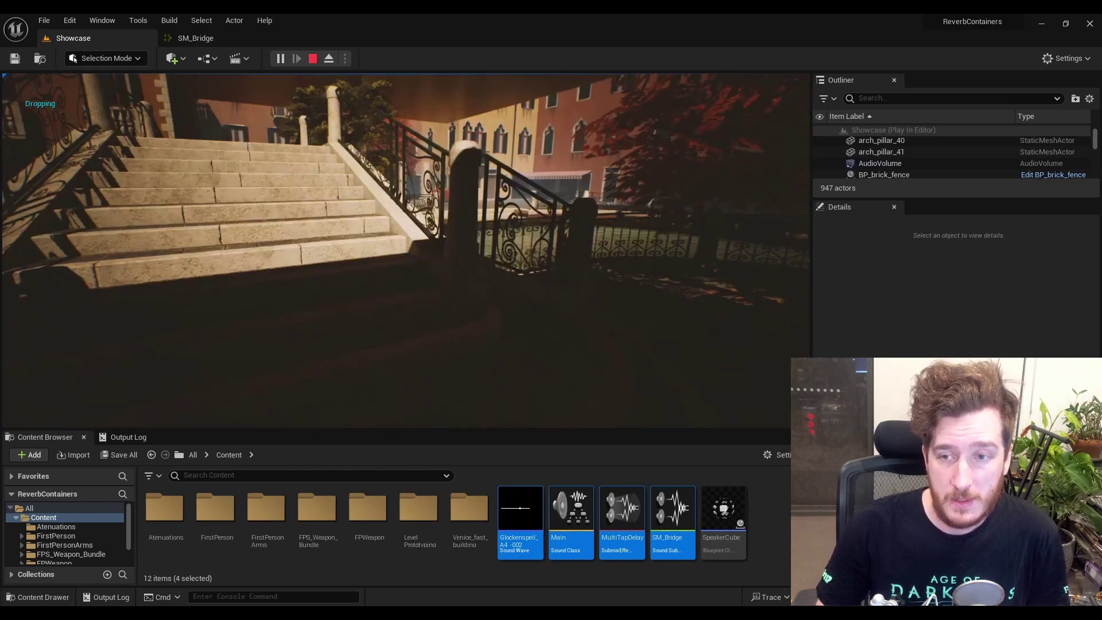
Walk away from and back toward the dropped speaker cube to compare the reverb, and end the play session.
key(w)
key(s)
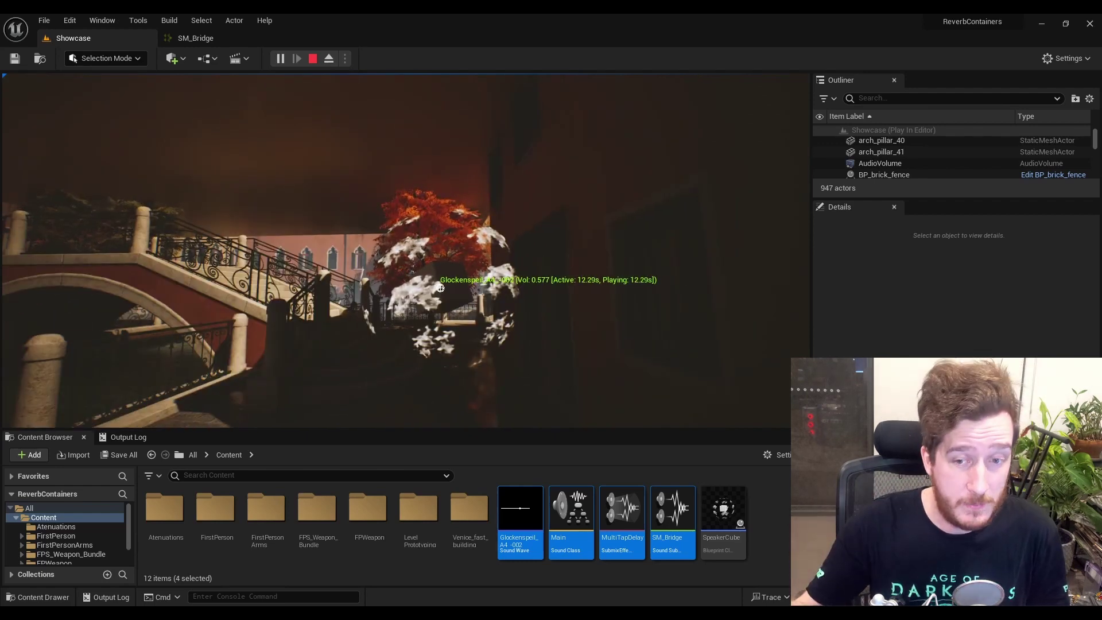
key(w)
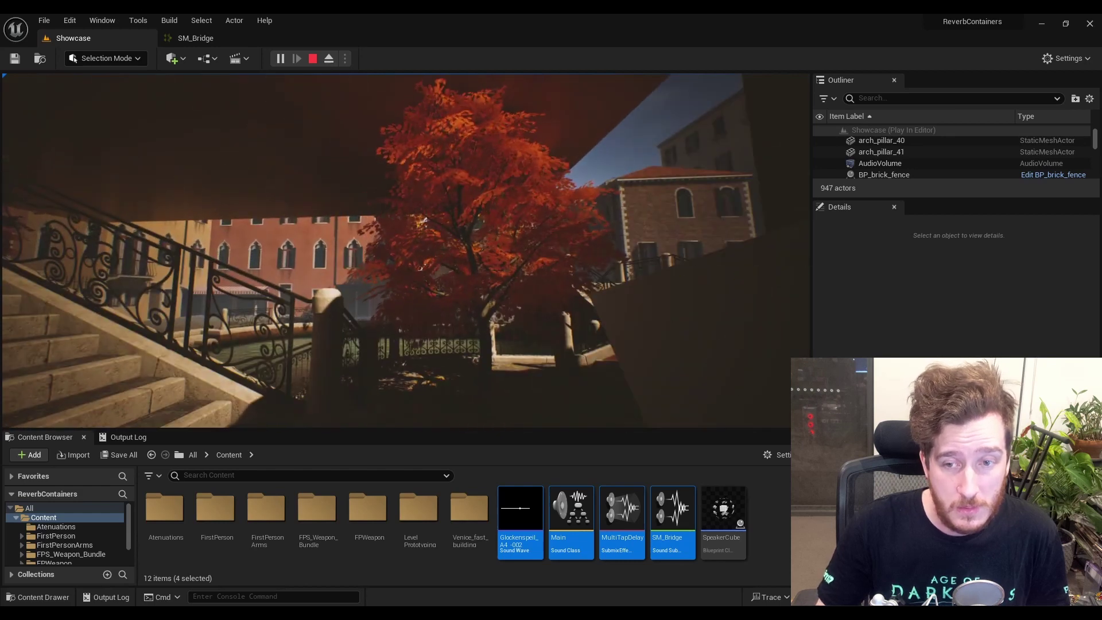
key(a)
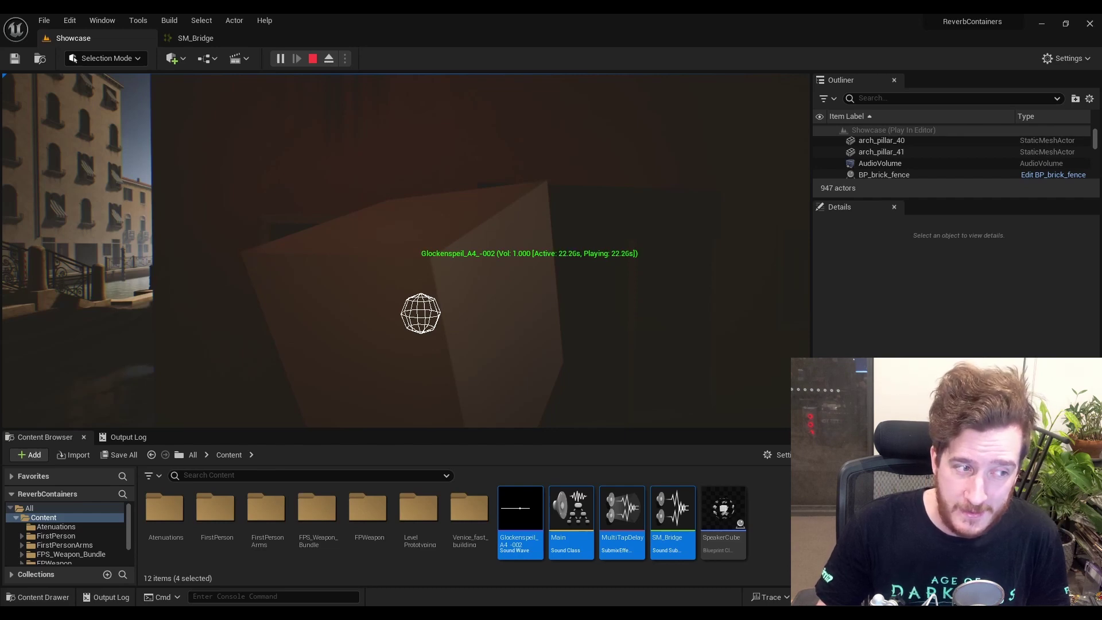
key(s)
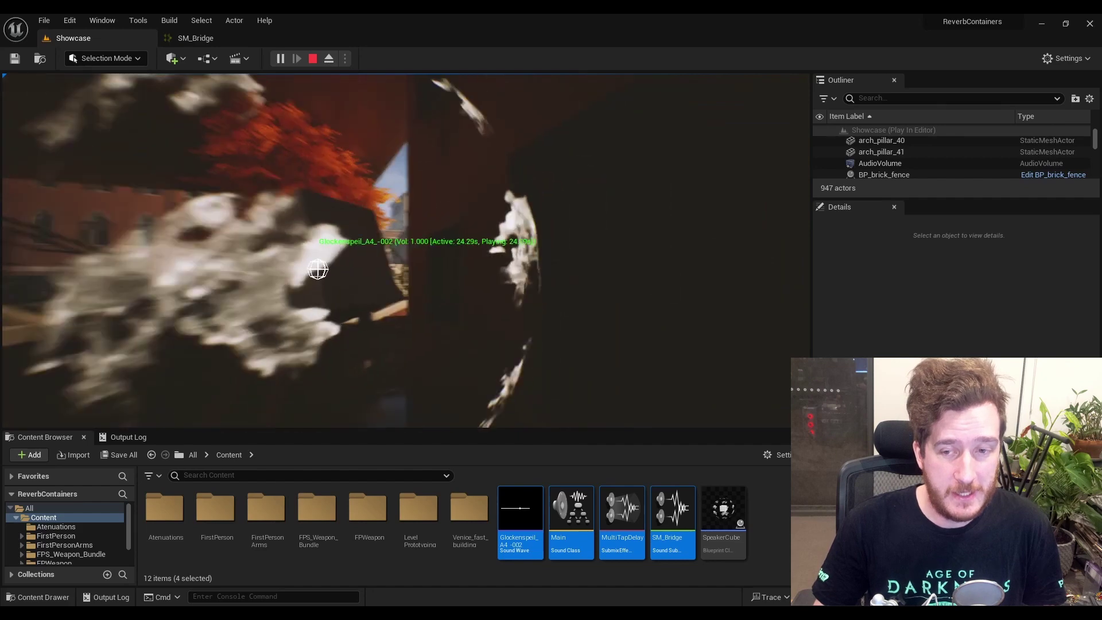
key(Escape)
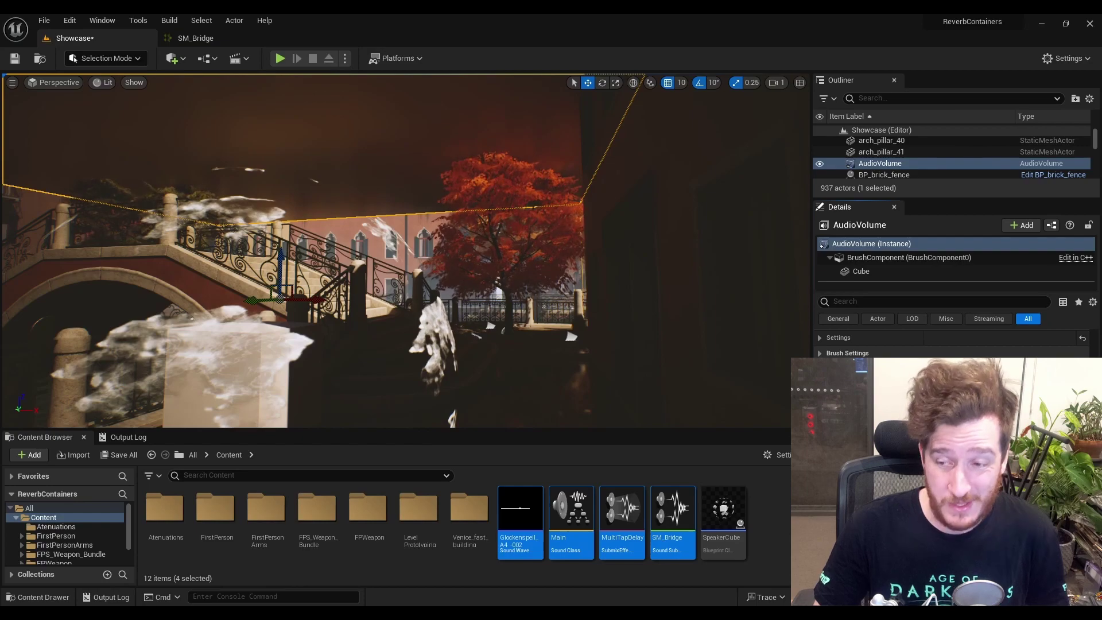
Review the AudioVolume's entry for listeners outside the volume and inspect the volume around the bridge from over the canal.
scroll(953, 343, up, 4)
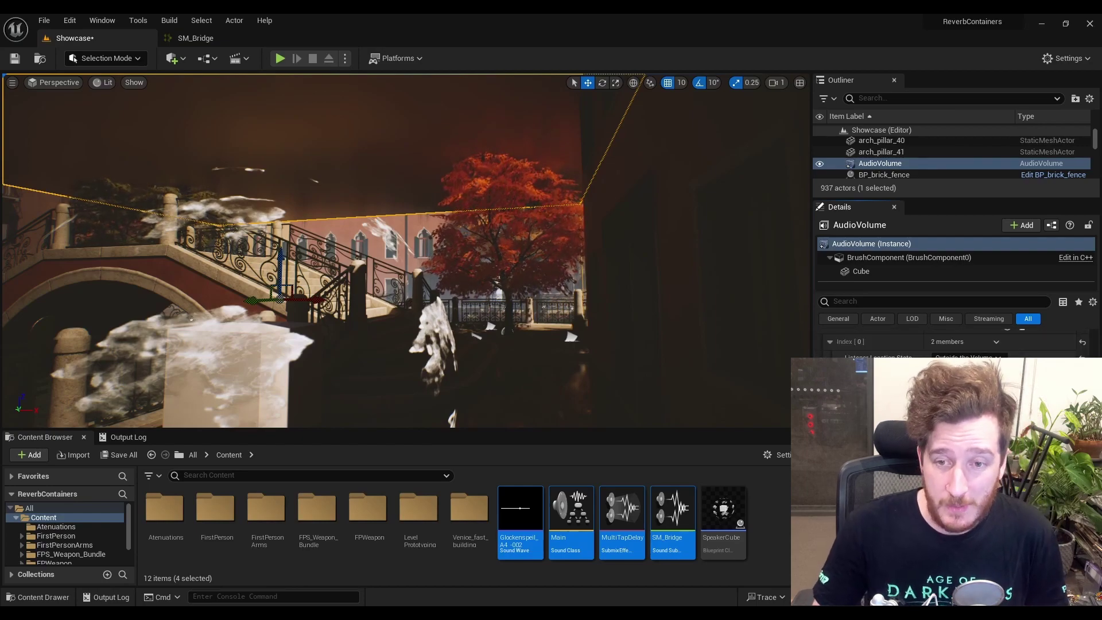
key(a)
right_drag(402, 252, 344, 275)
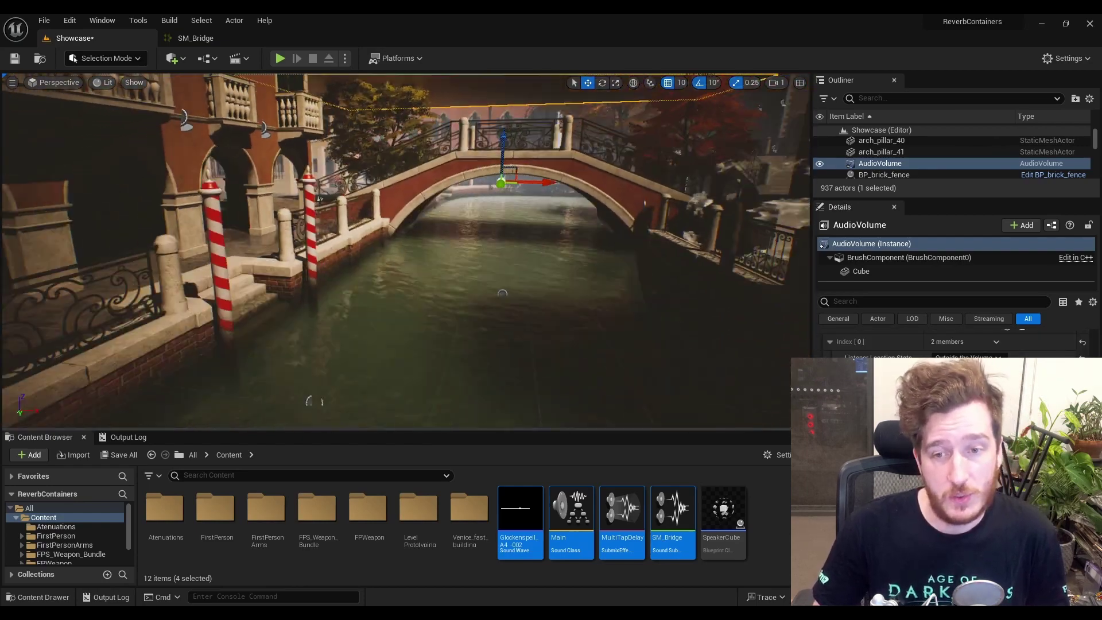